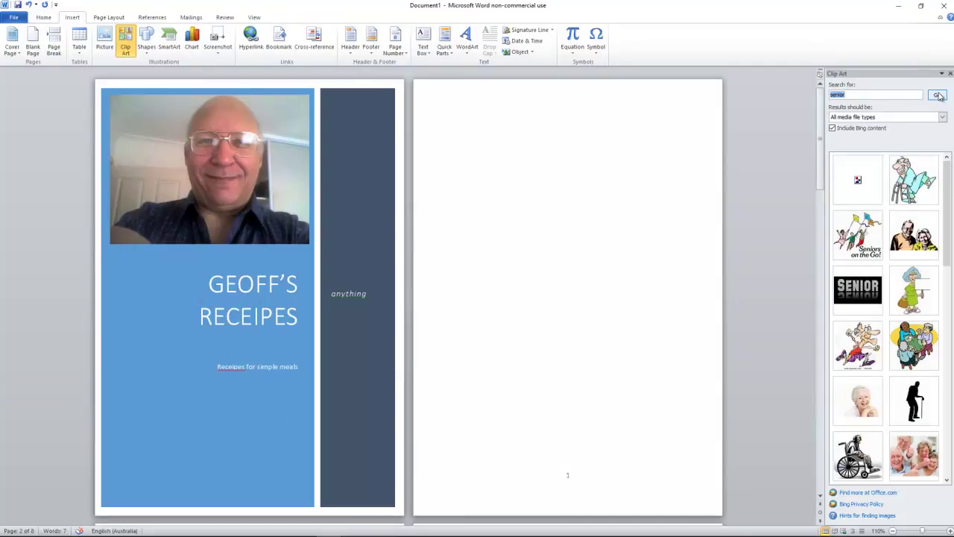
Search the clip art for "senior" and insert the cartoon old man with a walker on page 1.
left_click(937, 94)
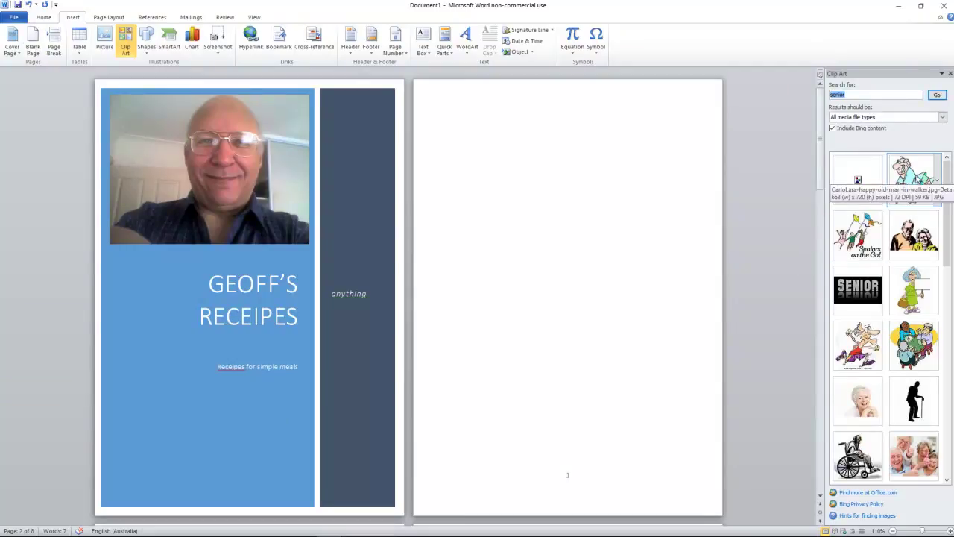
left_click(914, 179)
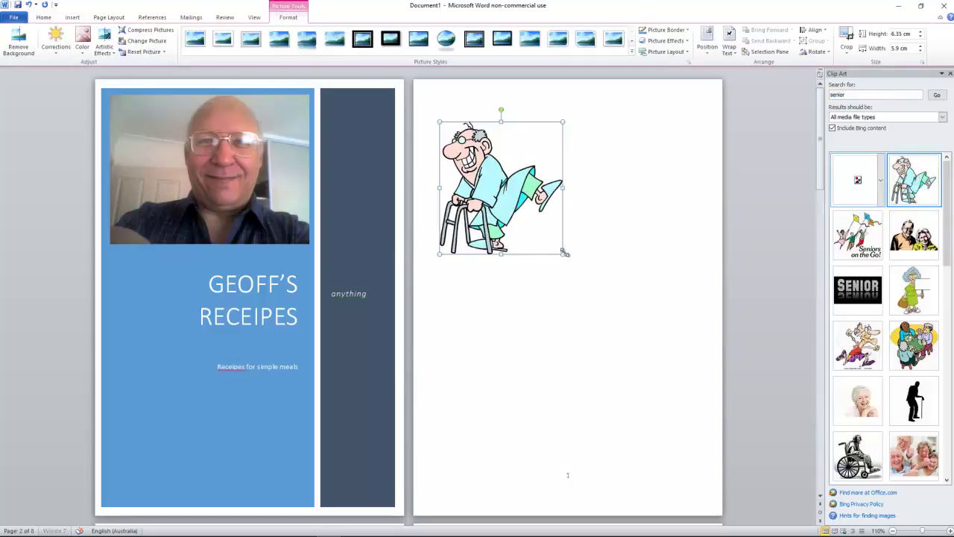
left_click(730, 37)
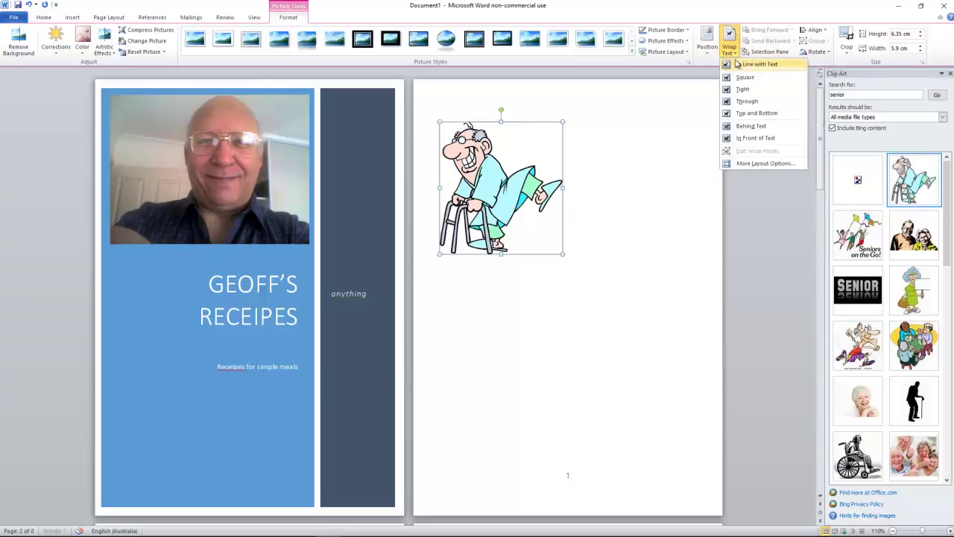
left_click(766, 140)
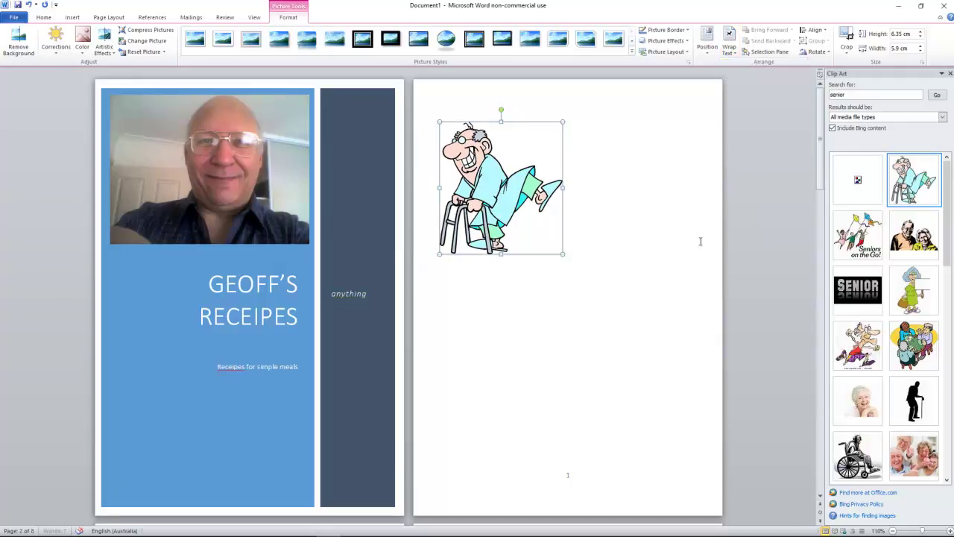
left_click(631, 273)
key("ctrl+z")
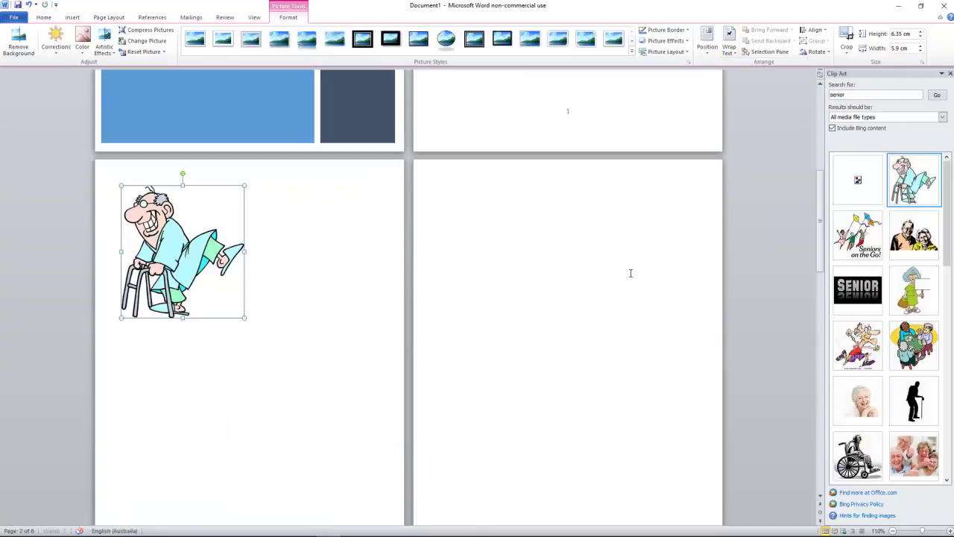
left_click(256, 279)
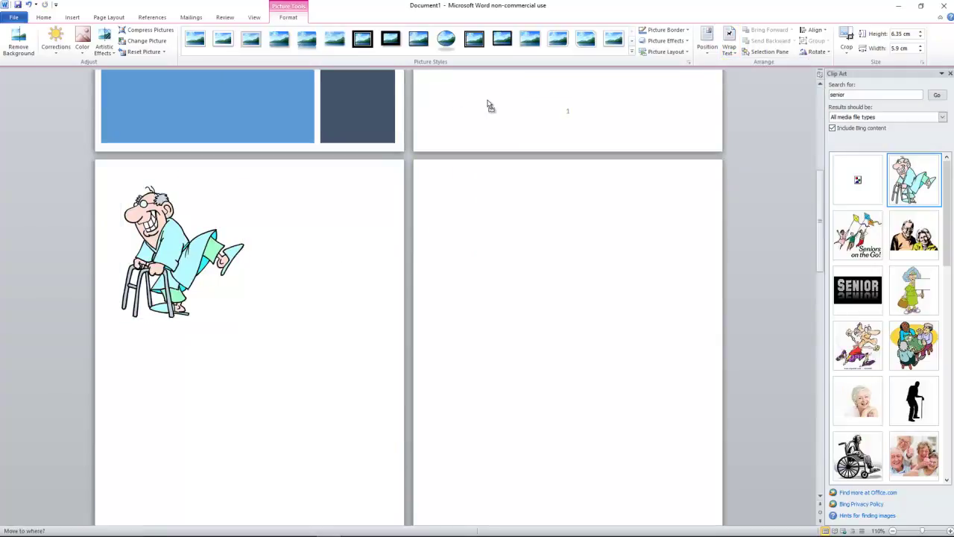
key("ctrl+z")
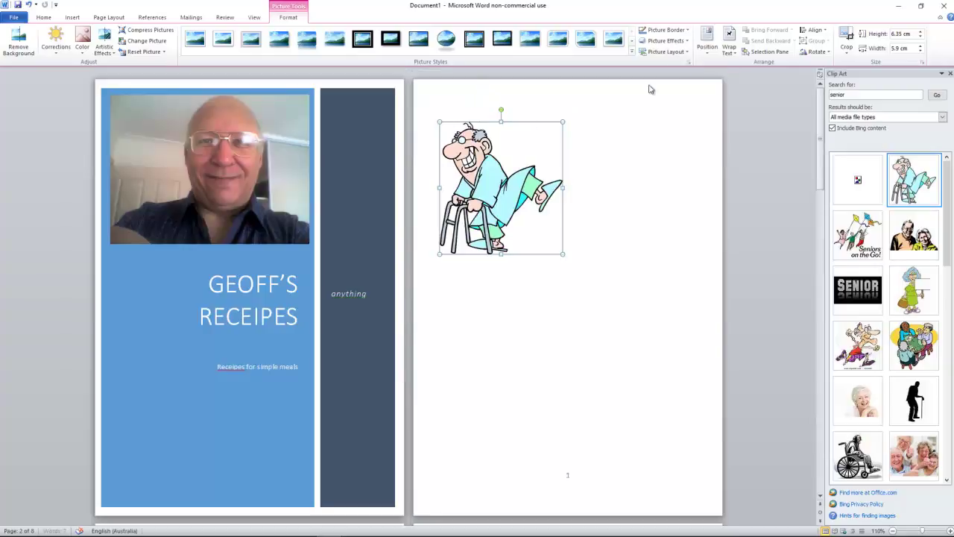
Set the walker cartoon's text wrapping to In Front of Text and move it down towards the middle of page 1.
left_click(732, 37)
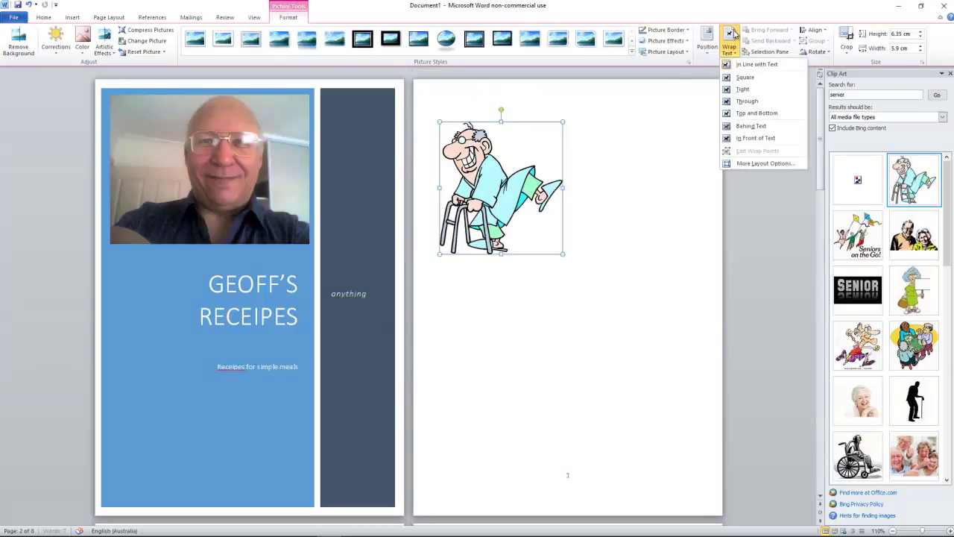
left_click(758, 138)
left_click_drag(501, 170, 534, 284)
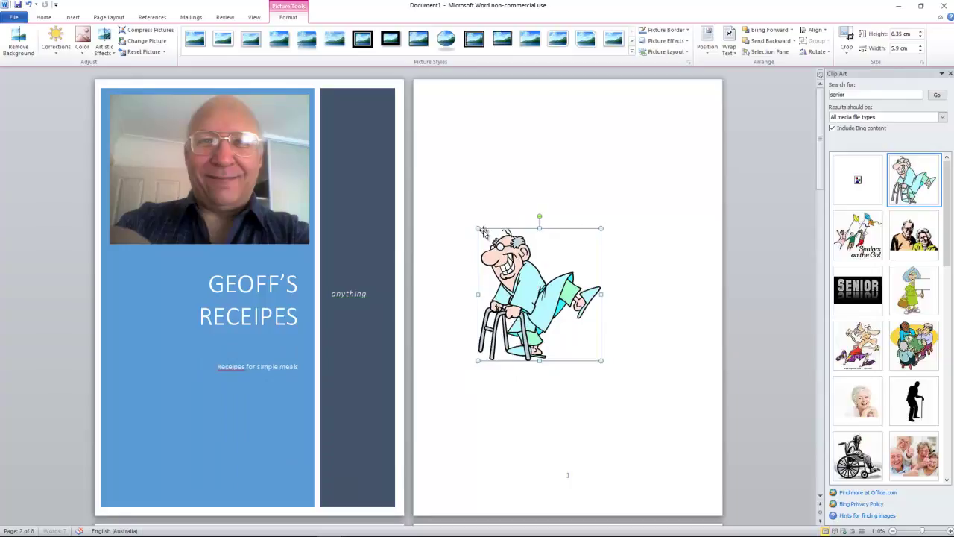
Enlarge the walker cartoon proportionally and reposition it so it fills most of the upper part of page 1.
left_click_drag(473, 221, 428, 173)
left_click_drag(516, 253, 533, 206)
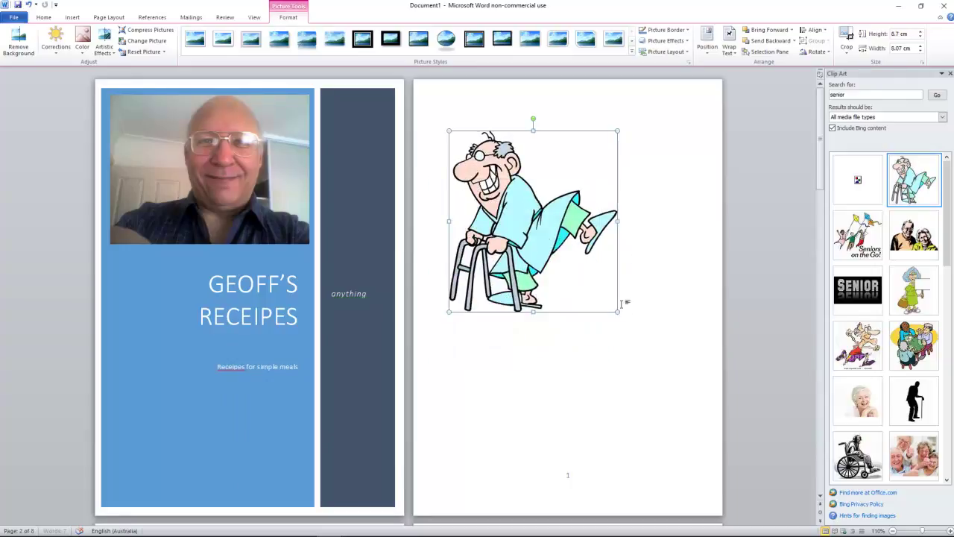
left_click_drag(616, 311, 683, 382)
Set the text wrapping of the Senior Helpers logo on page 6 to In Front of Text.
scroll(610, 270, "down", 5)
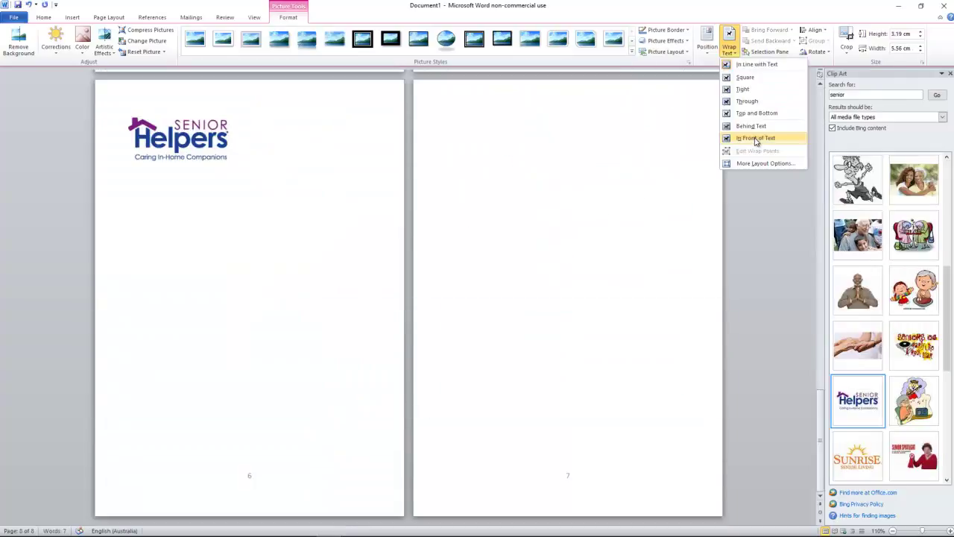
left_click(756, 138)
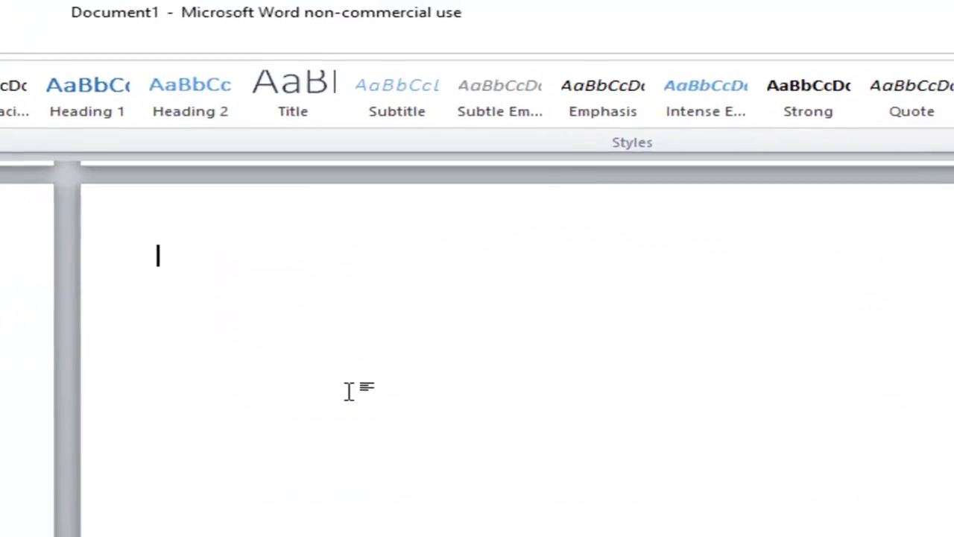
Enter the line "Published by Howboy Publishing" on page 7 and centre it horizontally.
type("ublis")
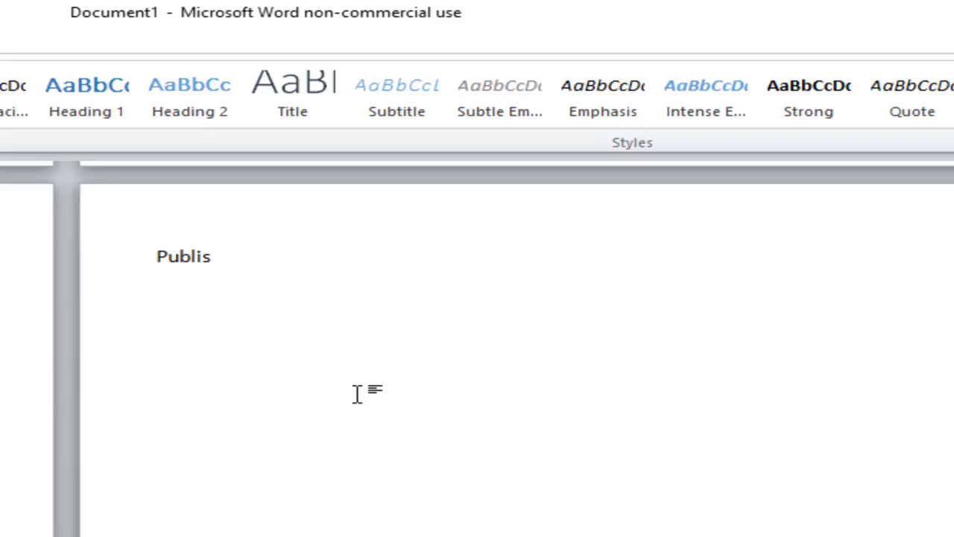
type("hed by")
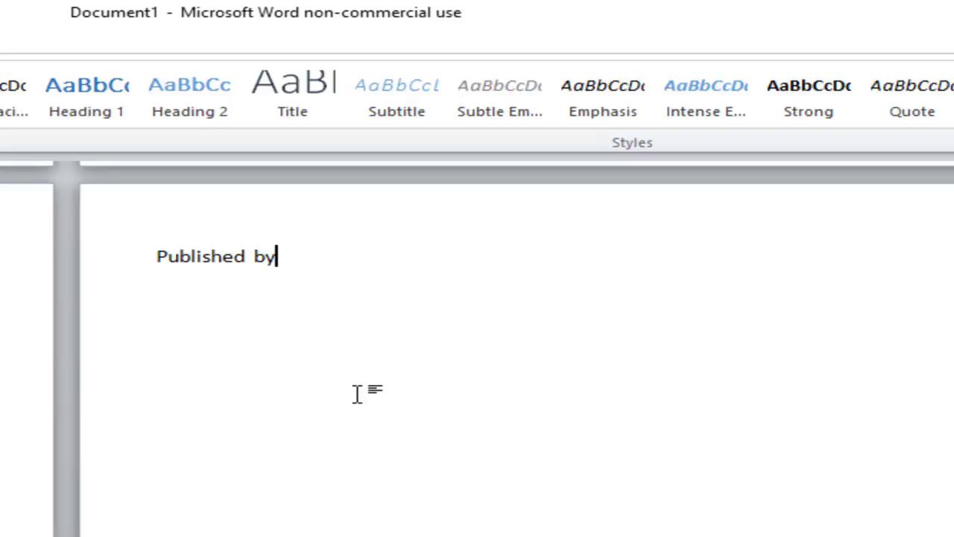
type(" Howboy ")
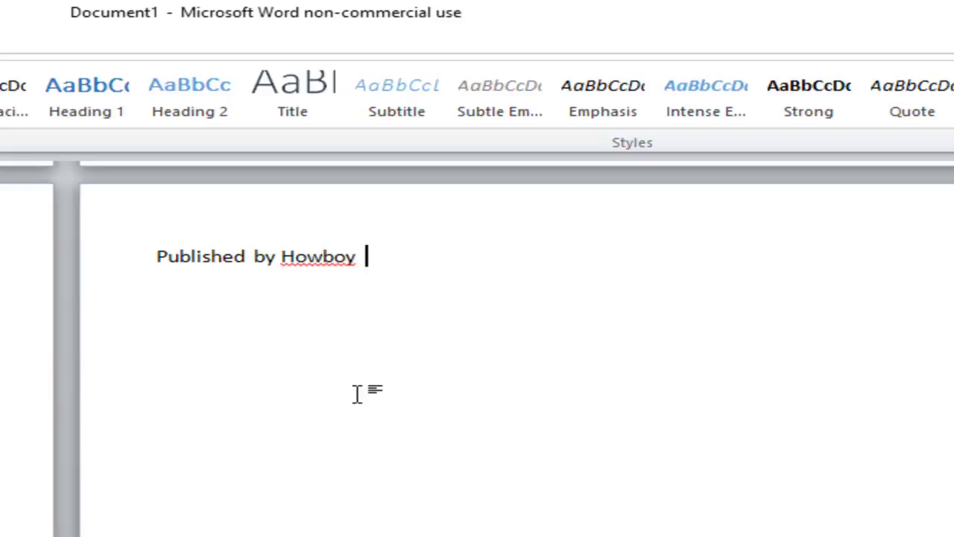
type("Publishing")
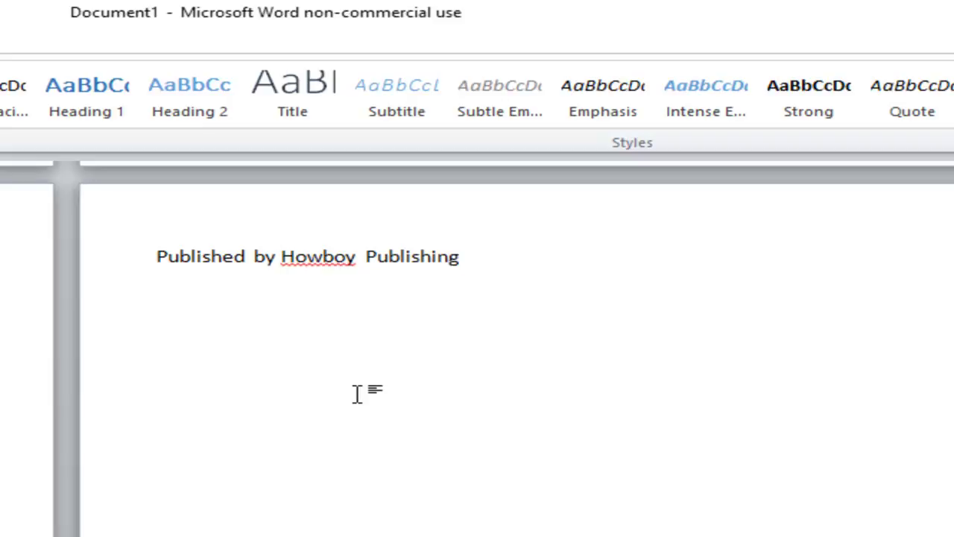
left_click_drag(455, 257, 210, 249)
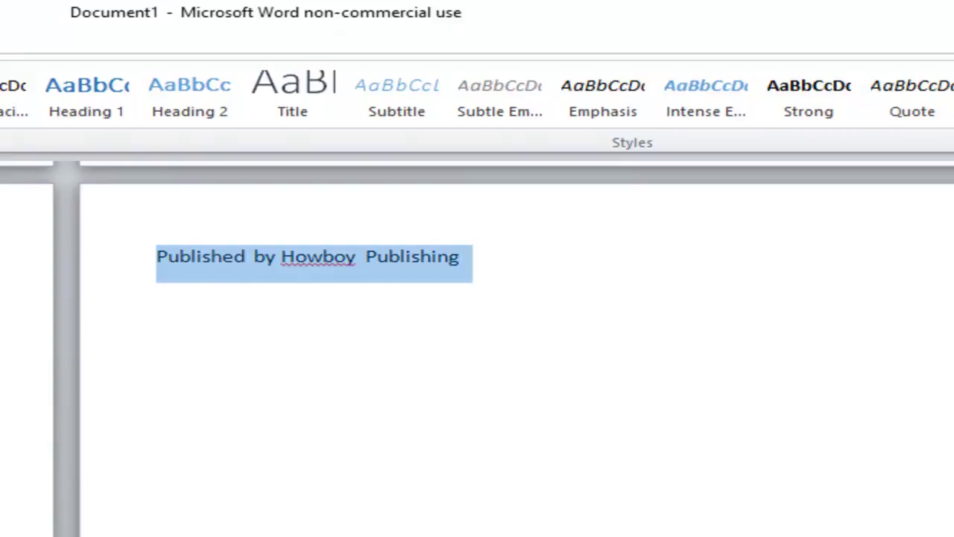
key("ctrl+e")
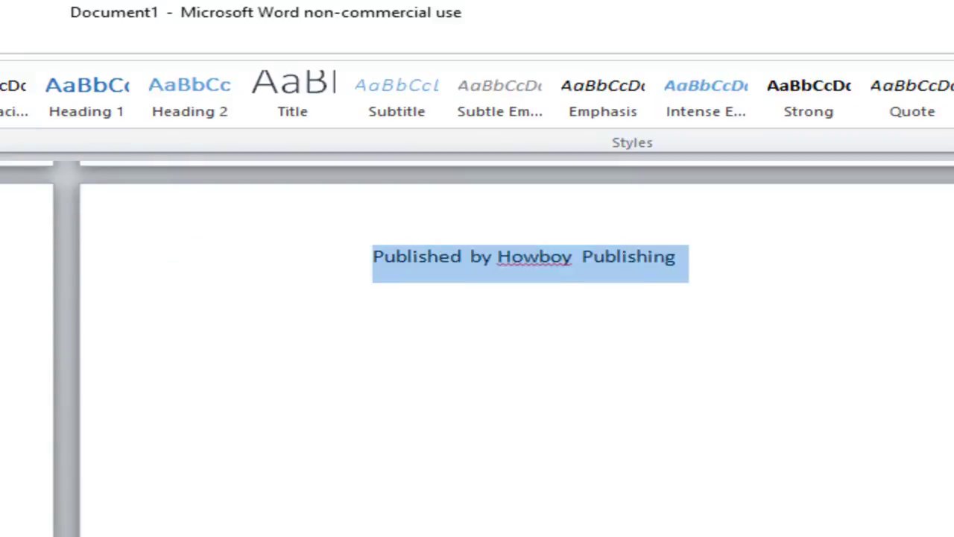
Insert blank lines above the publisher line to push it down to the foot of page 7.
left_click(337, 260)
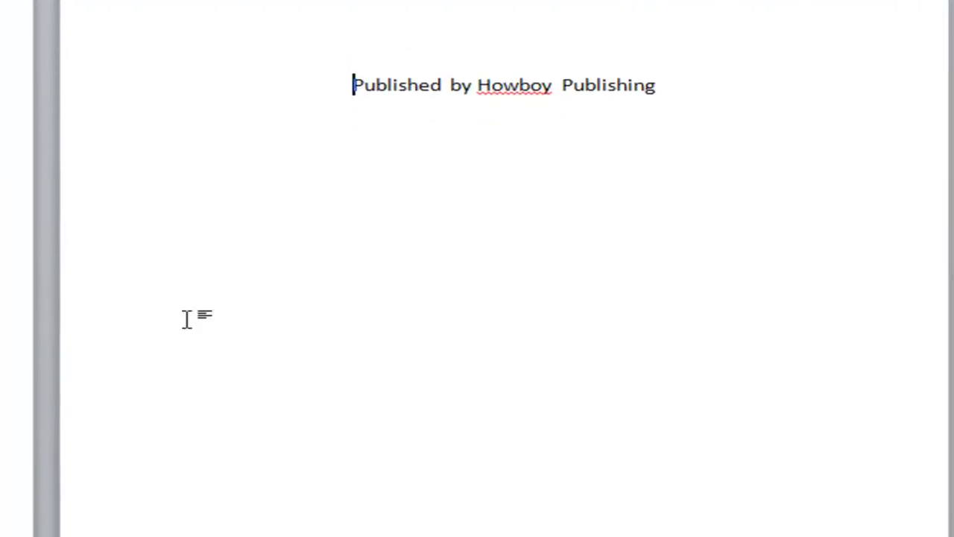
key("Return")
key("Return")
key("Return")
key("Return")
key("Return")
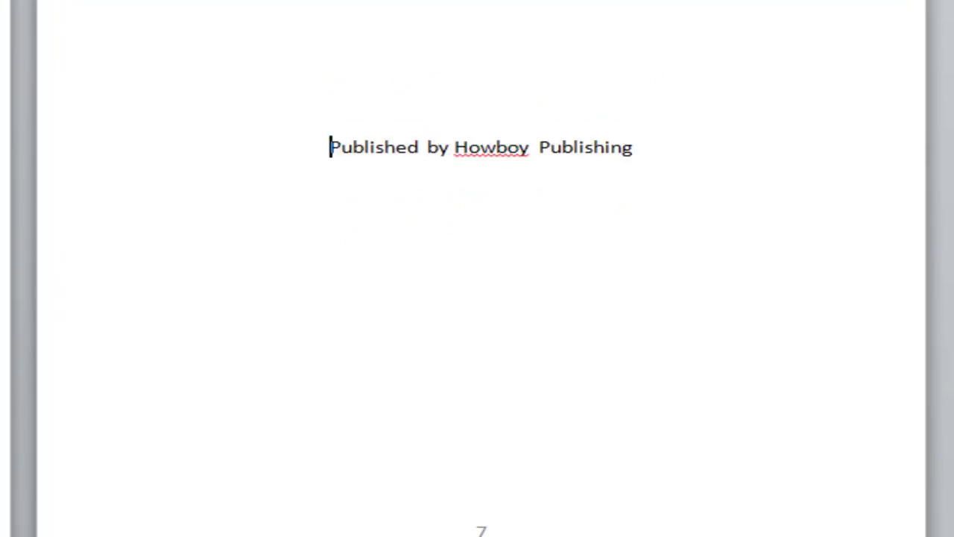
key("Return")
key("Return")
key("Return")
key("Return")
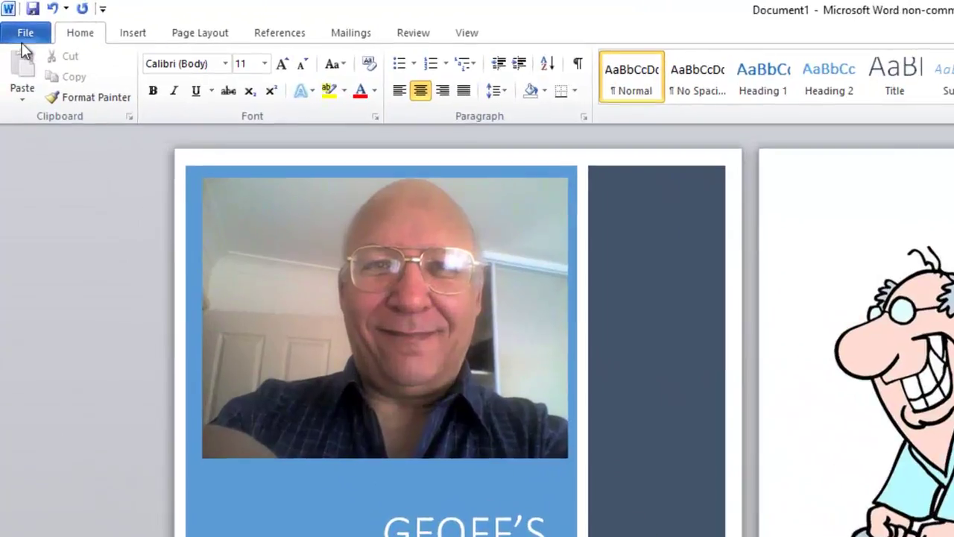
In the Canon MG7500 printer's print properties, turn on Duplex Printing and Preview before printing.
left_click(26, 33)
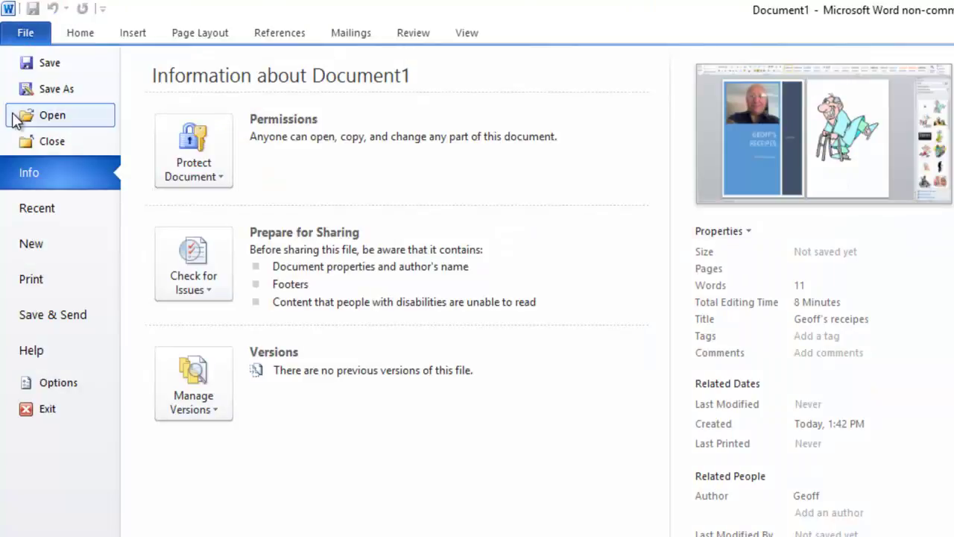
left_click(31, 279)
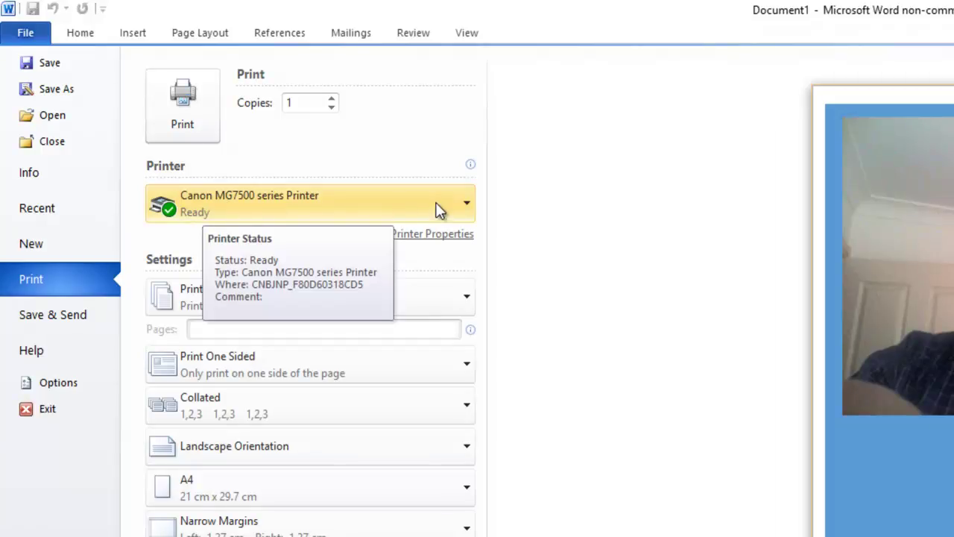
left_click(434, 236)
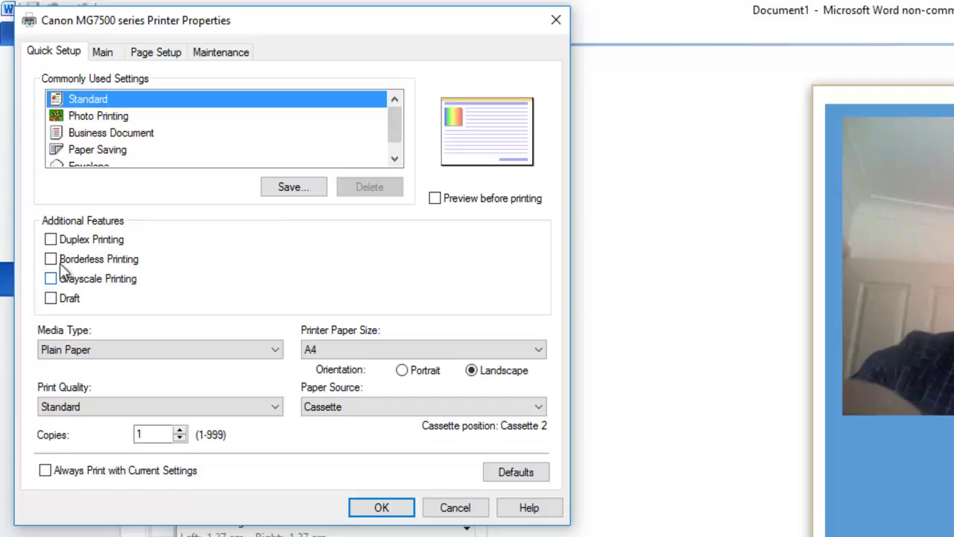
left_click(52, 245)
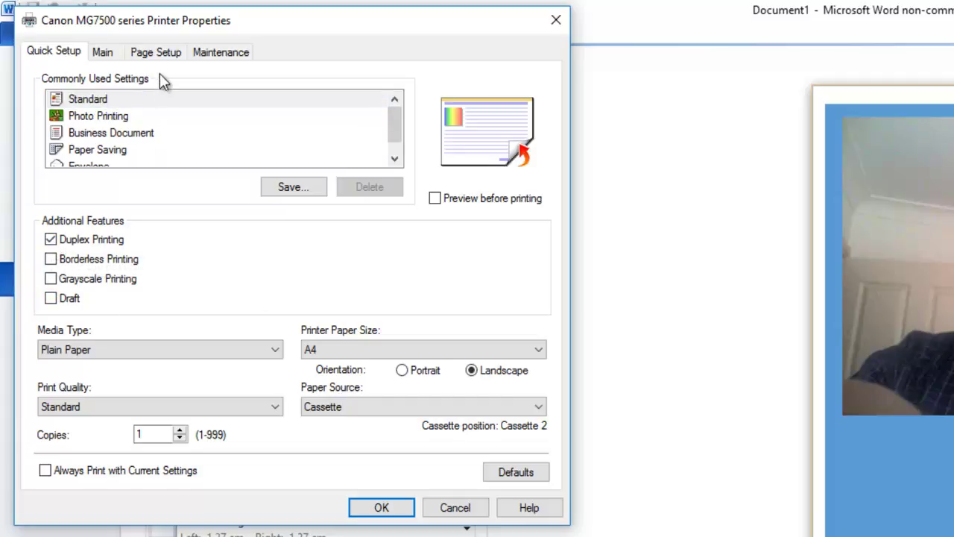
left_click(435, 199)
Set the duplex stapling side to Short-side stapling (Left) and apply the printer properties.
left_click(162, 55)
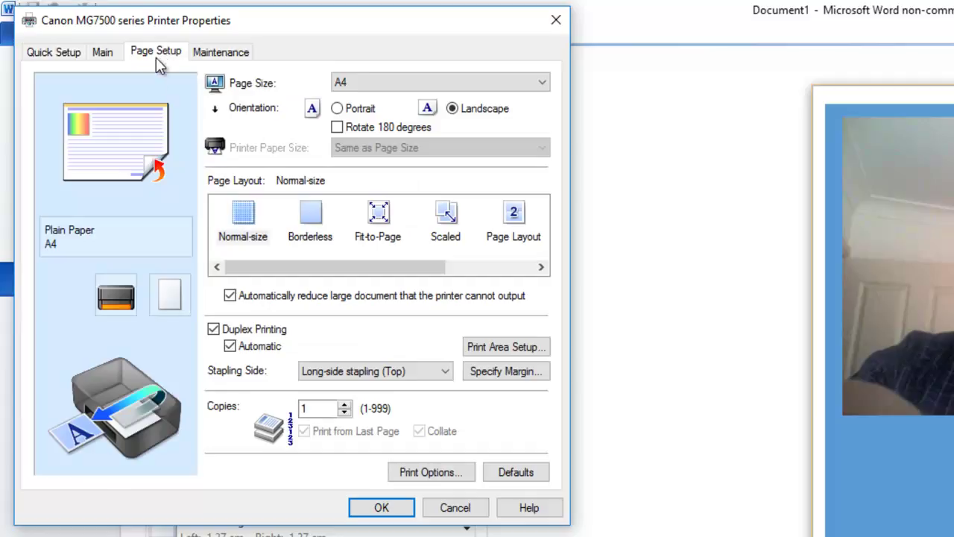
left_click(448, 372)
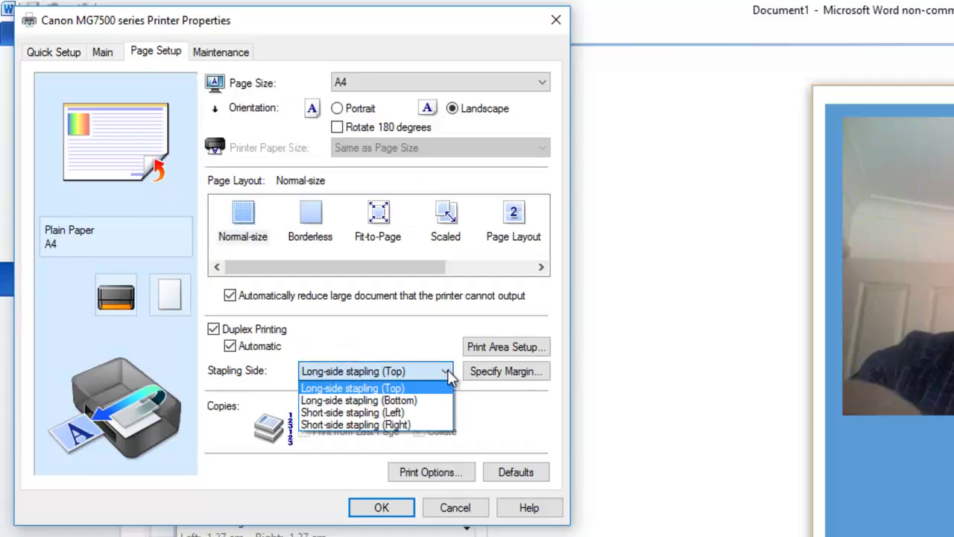
left_click(383, 414)
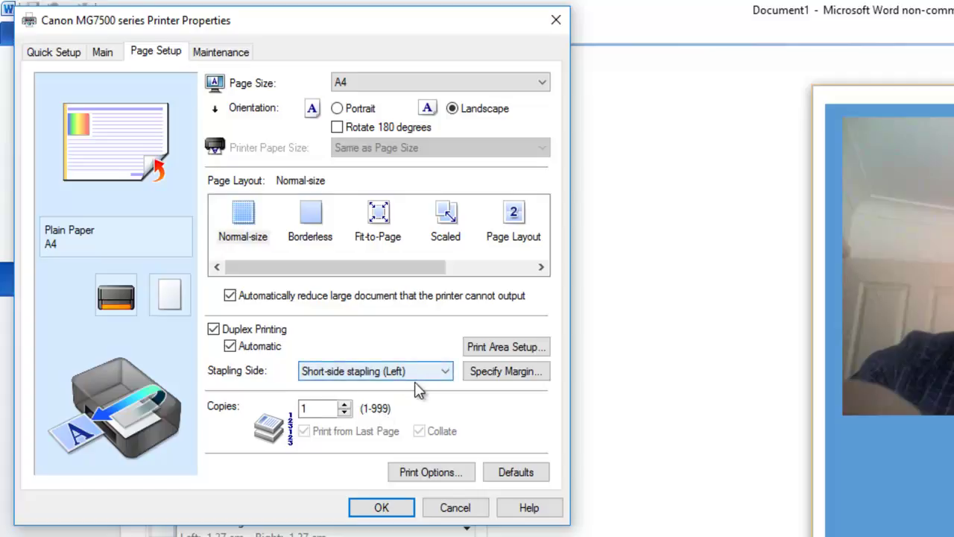
left_click(381, 509)
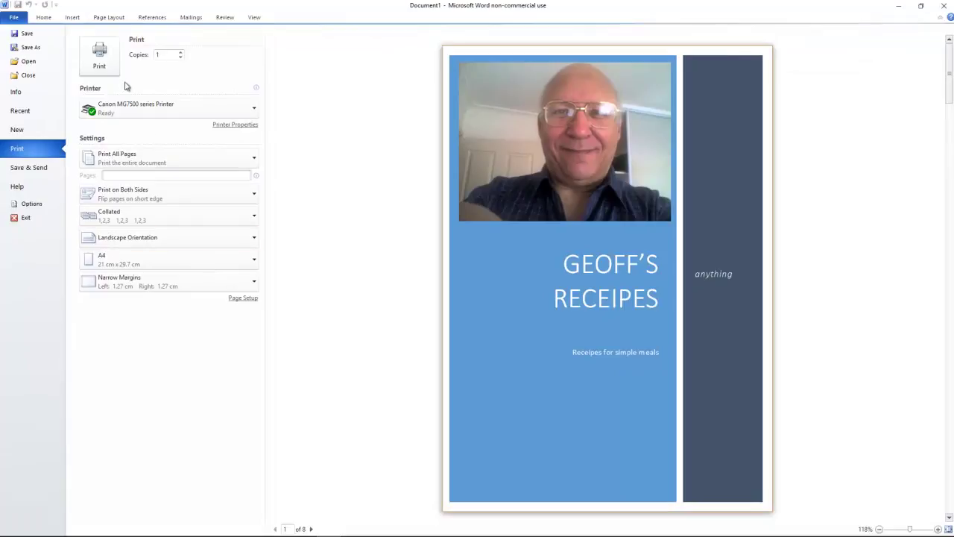
Send the document to the print preview, examine how the booklet pages are arranged on the sheets, and cancel the printing.
left_click(106, 63)
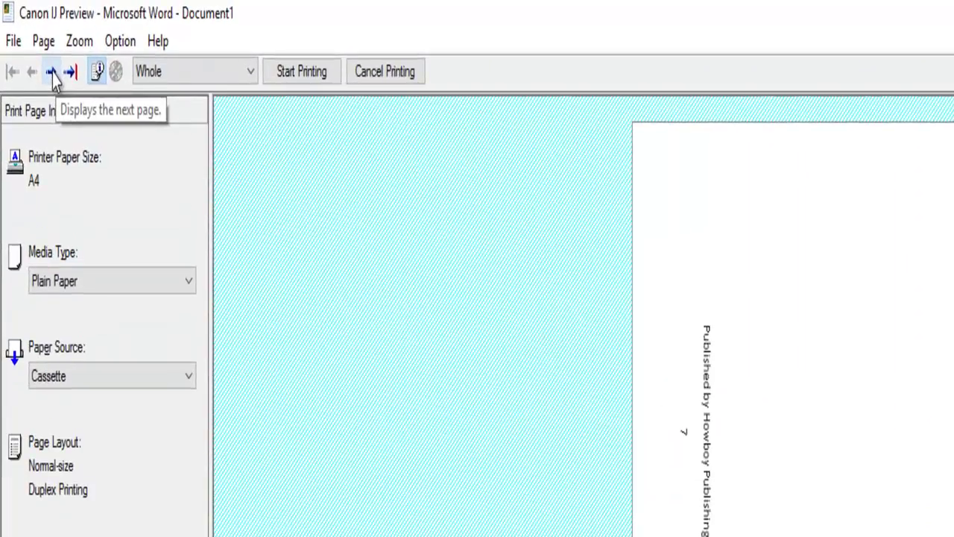
left_click(30, 27)
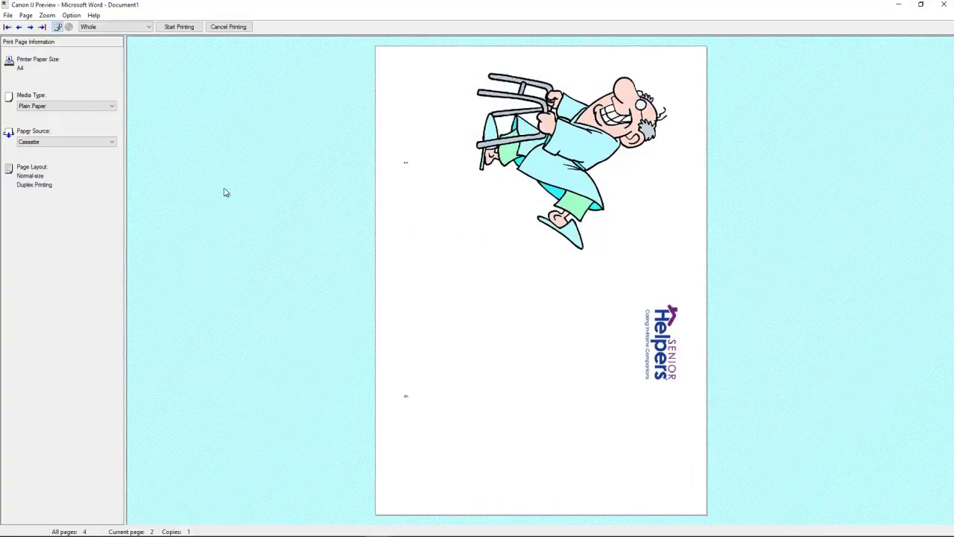
left_click(30, 27)
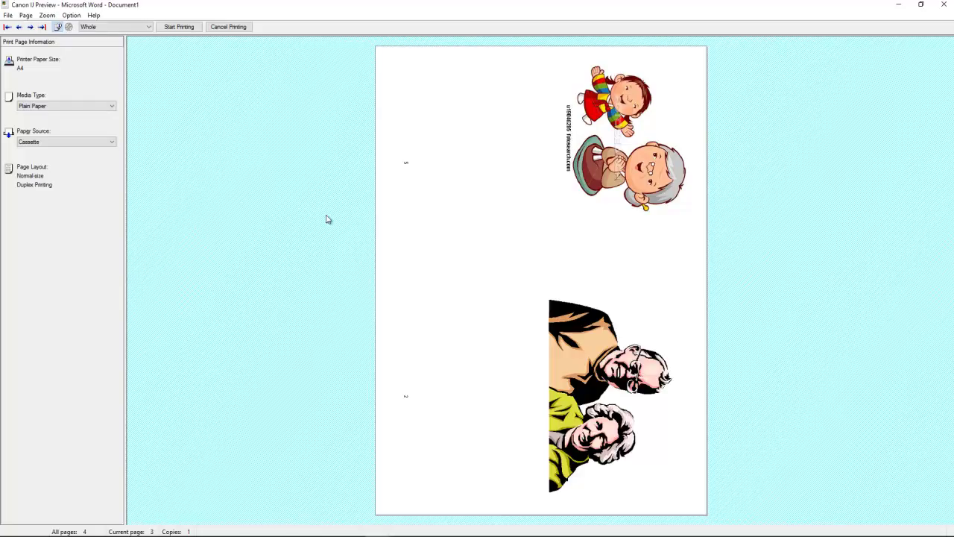
left_click(232, 28)
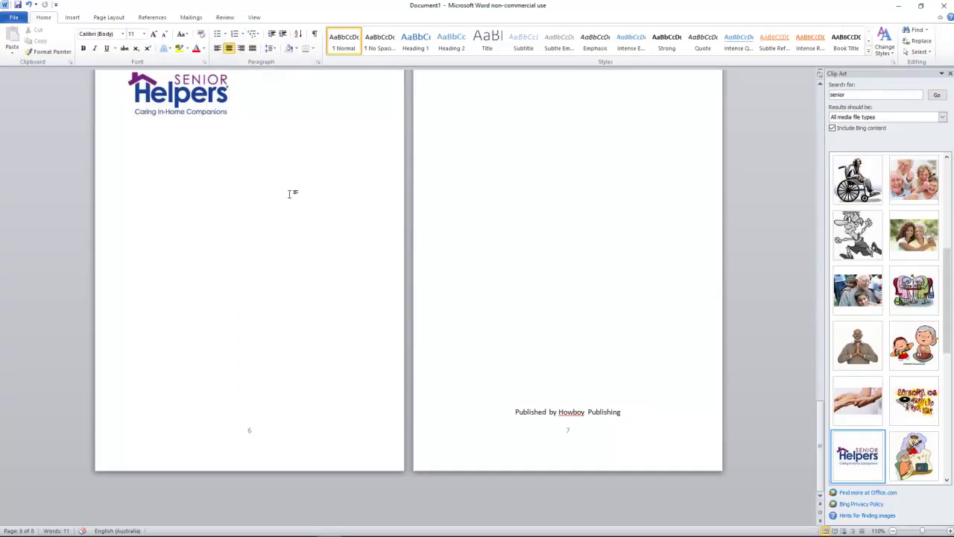
scroll(421, 266, "up", 15)
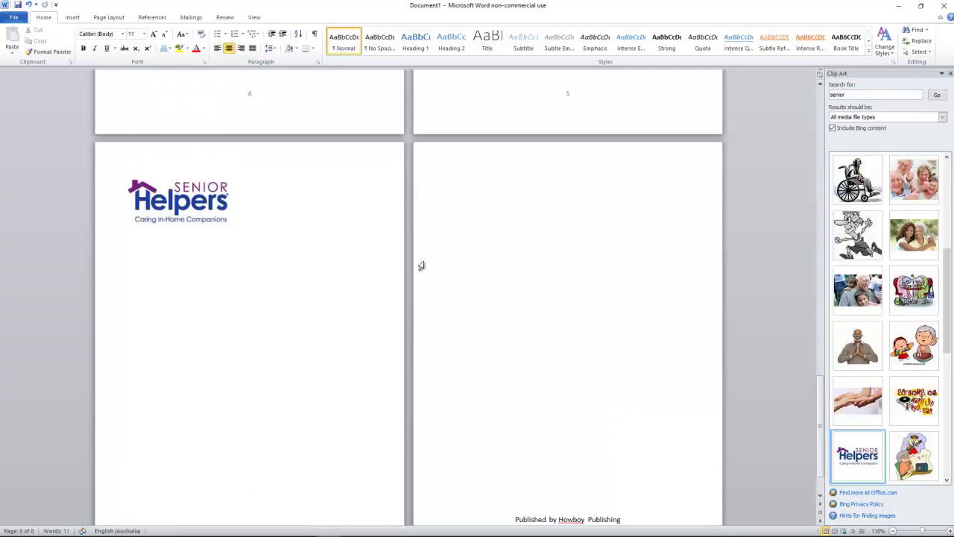
scroll(422, 266, "up", 15)
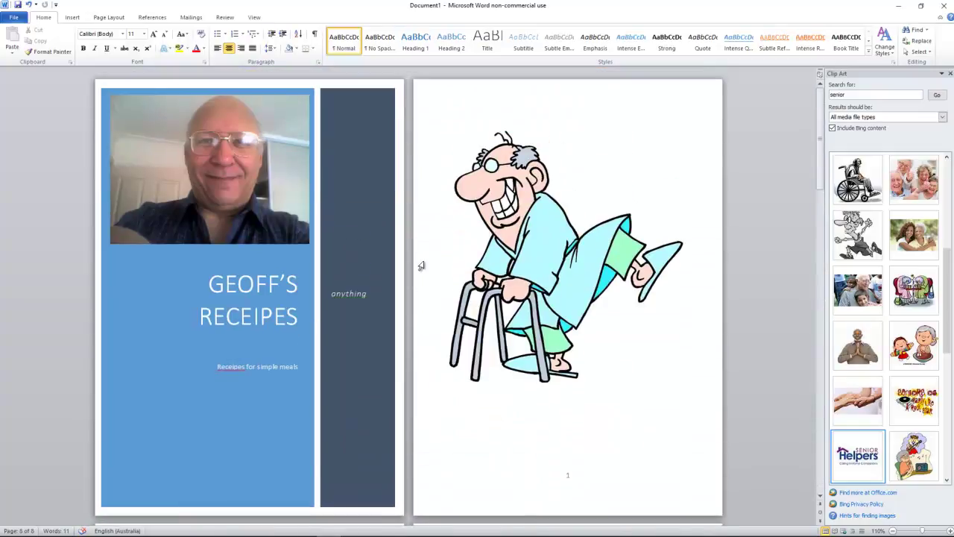
Set up a Box page border for the booklet pages using the red firecracker art.
left_click(448, 115)
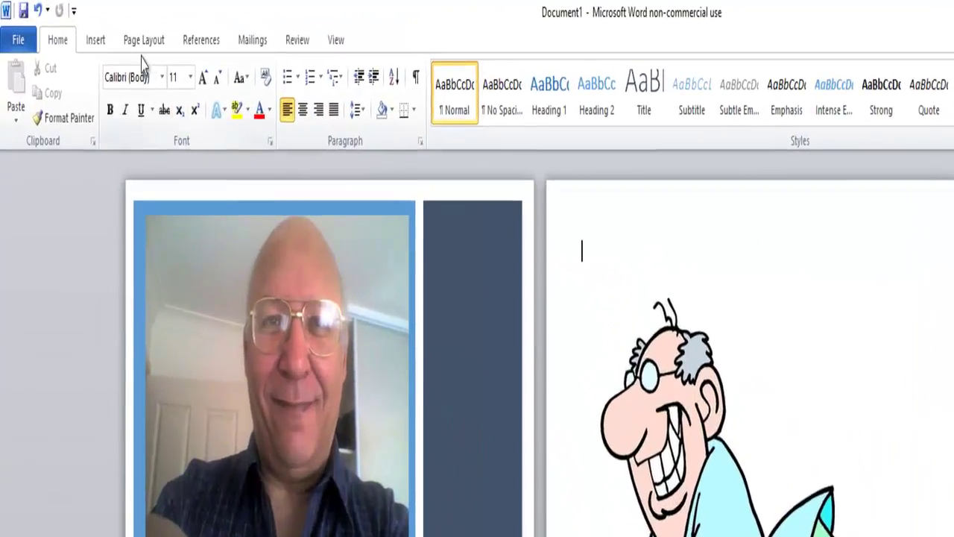
left_click(149, 45)
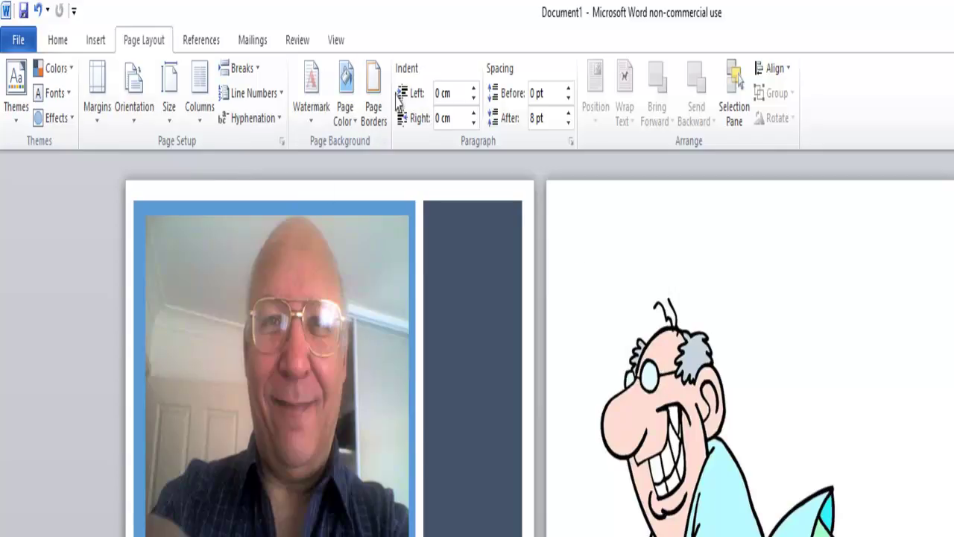
left_click(373, 104)
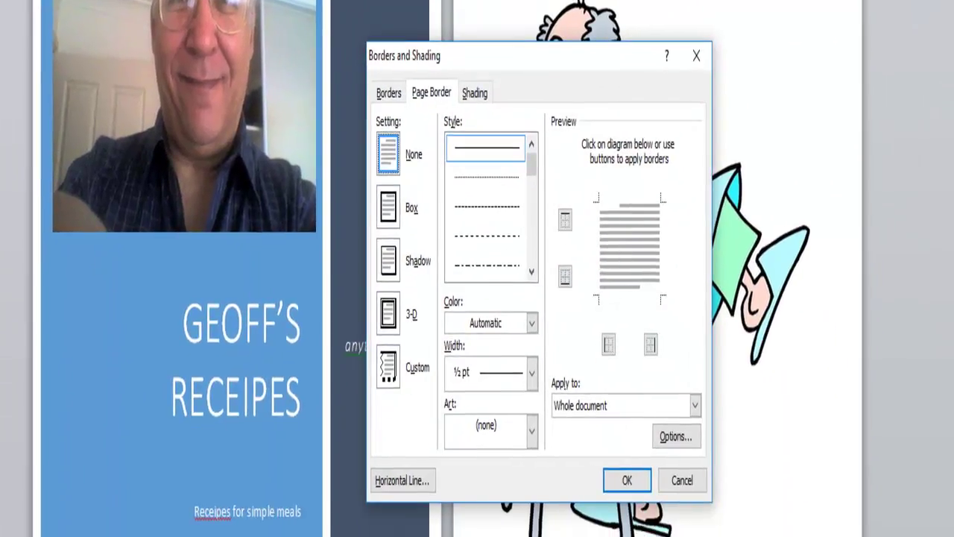
left_click(388, 209)
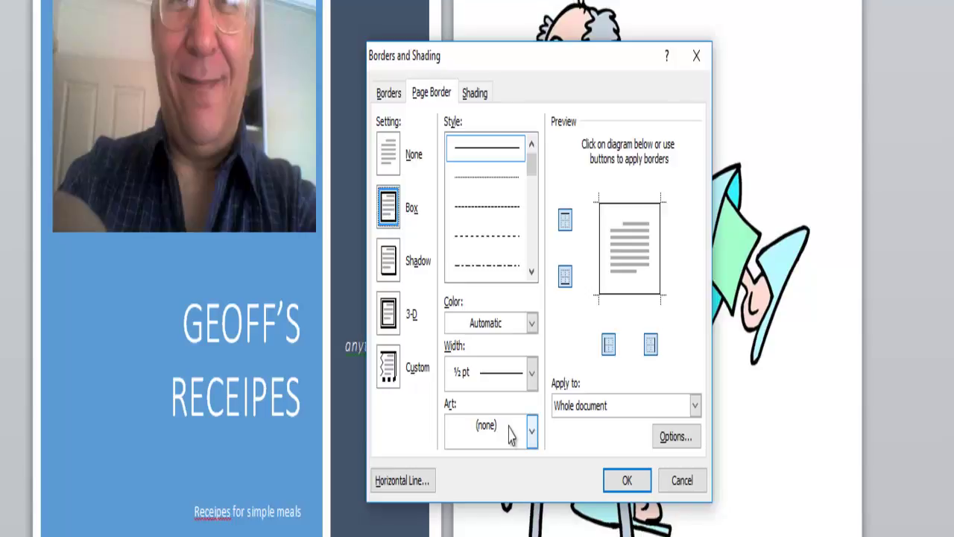
left_click(531, 433)
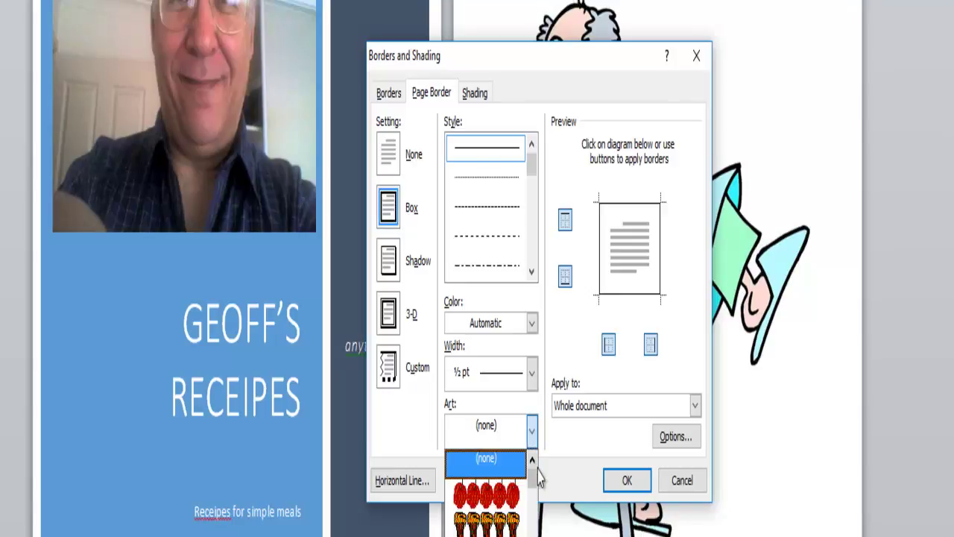
left_click_drag(532, 490, 534, 501)
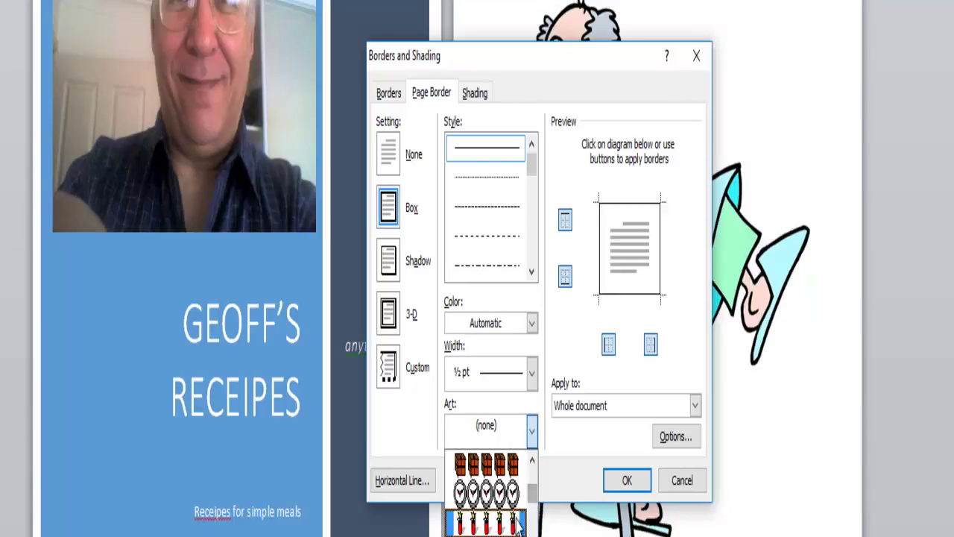
left_click(516, 522)
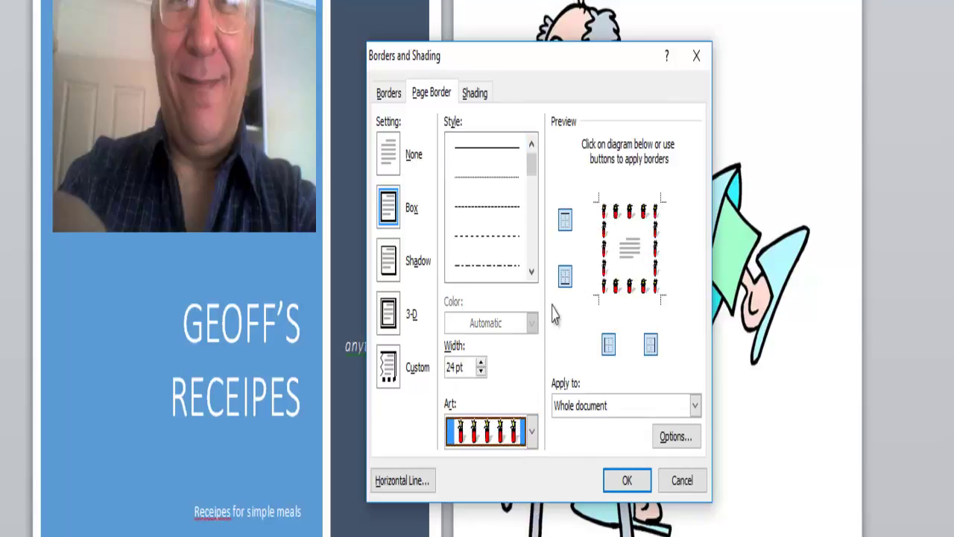
Set the page border width to 10 pt and apply the border to the document.
left_click(460, 367)
double_click(460, 369)
type("10")
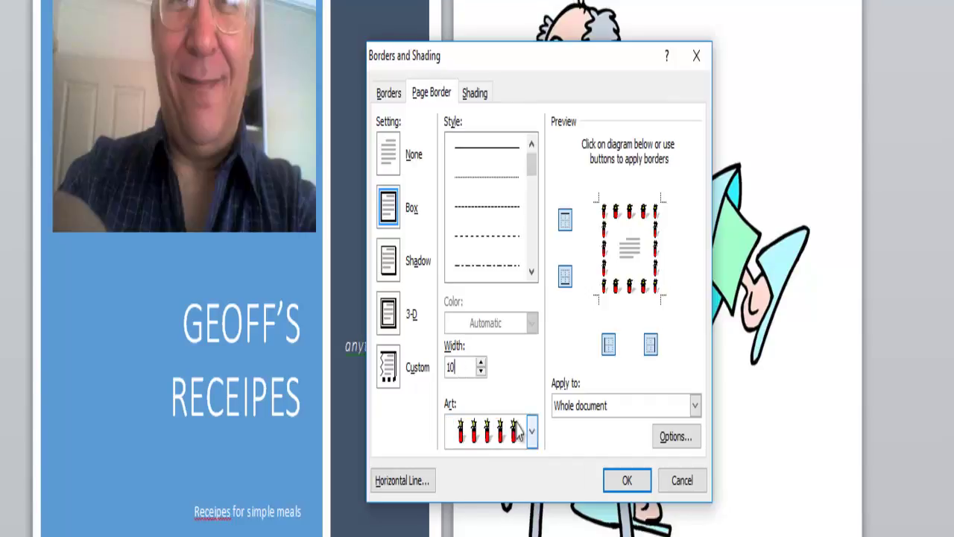
left_click(627, 481)
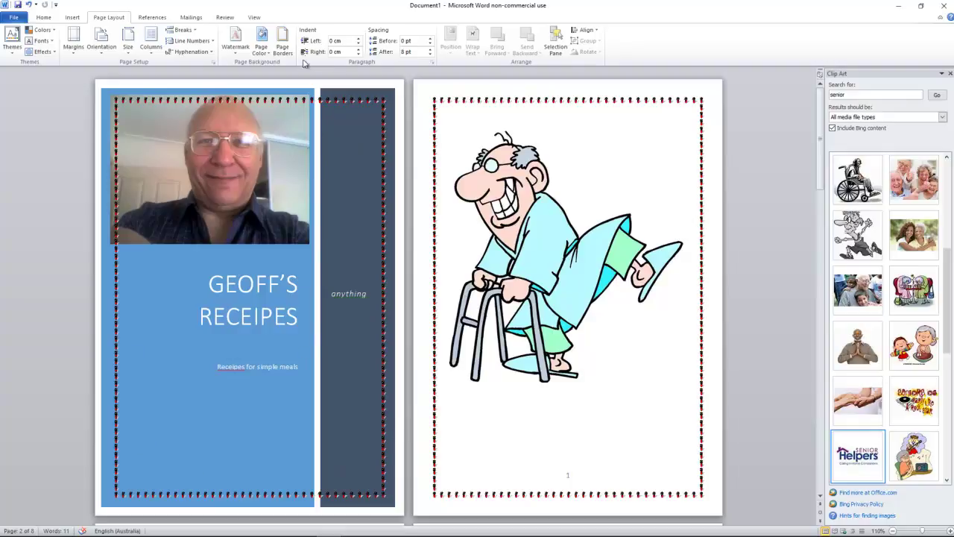
Change the page border's scope to This section - All except first page so the cover is left without it.
left_click(283, 46)
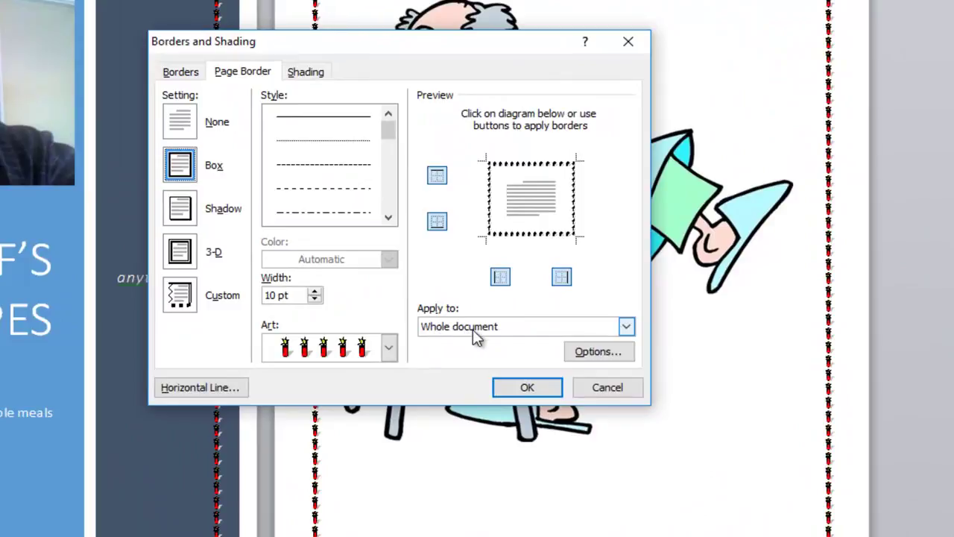
left_click(626, 328)
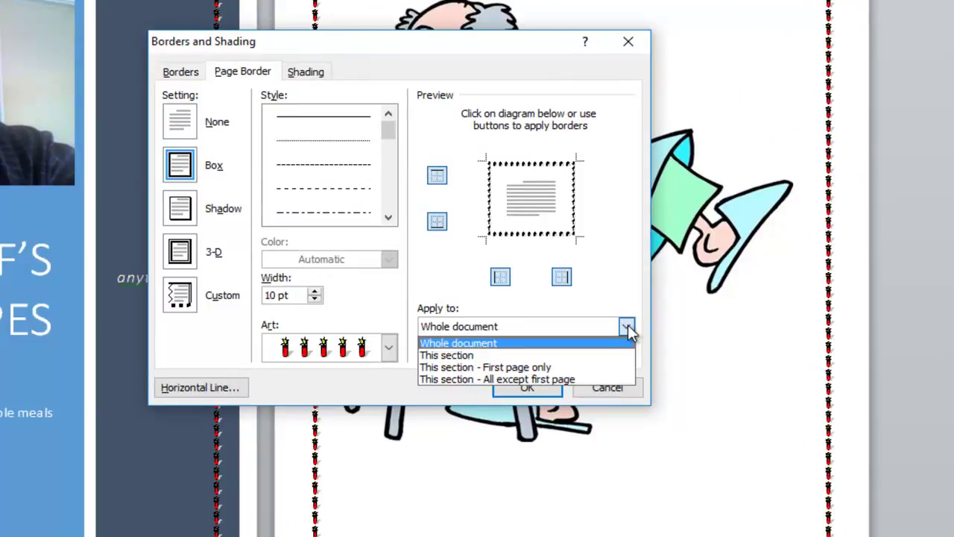
left_click(574, 378)
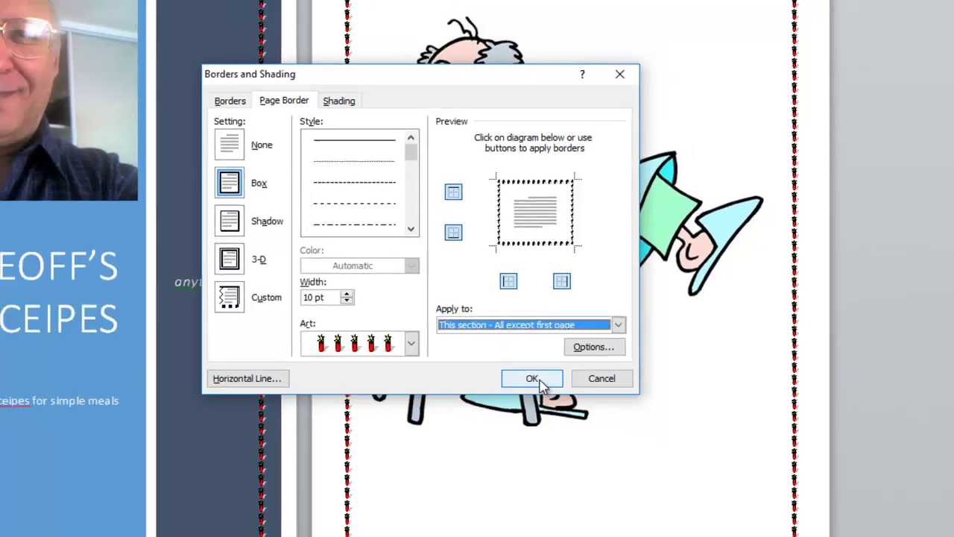
left_click(536, 379)
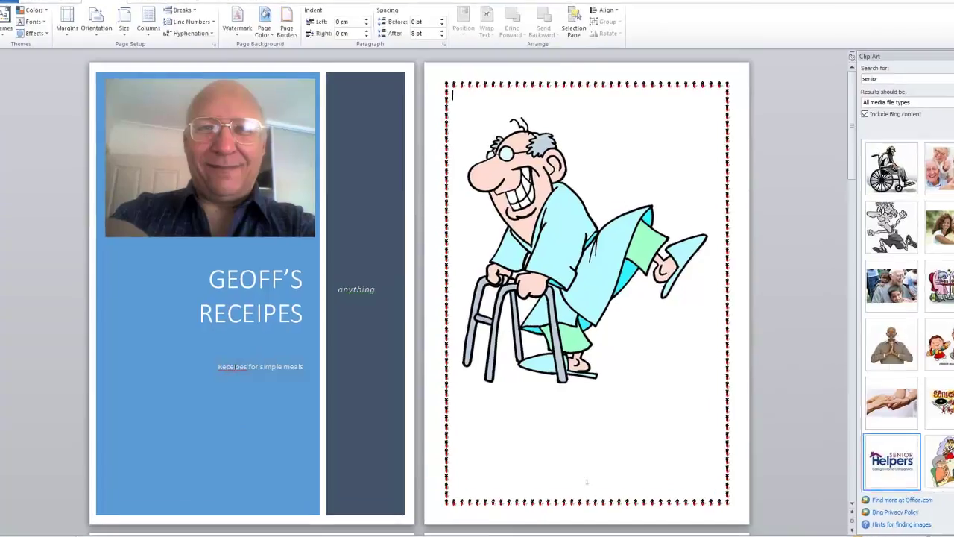
Correct the misspelled first word of the cover's abstract line to Recipes using the spelling suggestions.
right_click(234, 368)
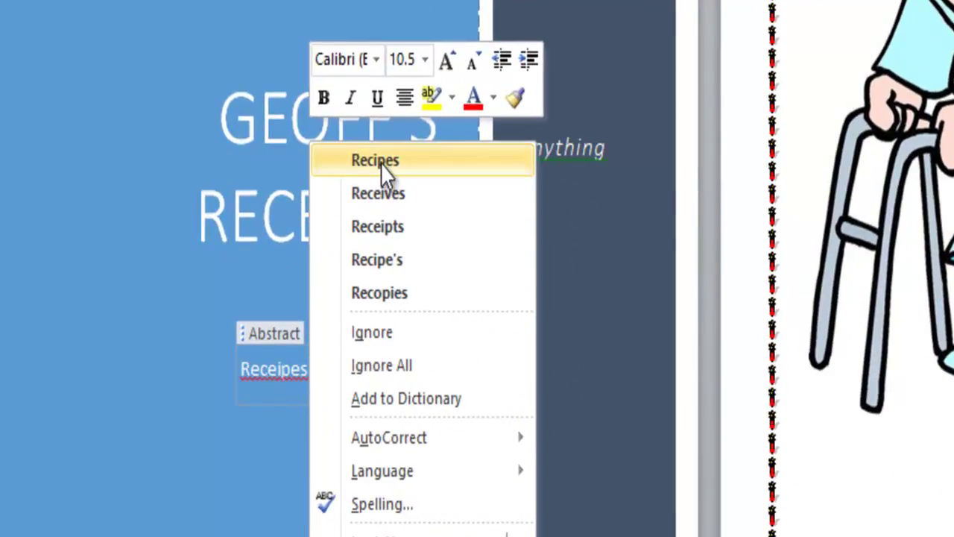
left_click(381, 164)
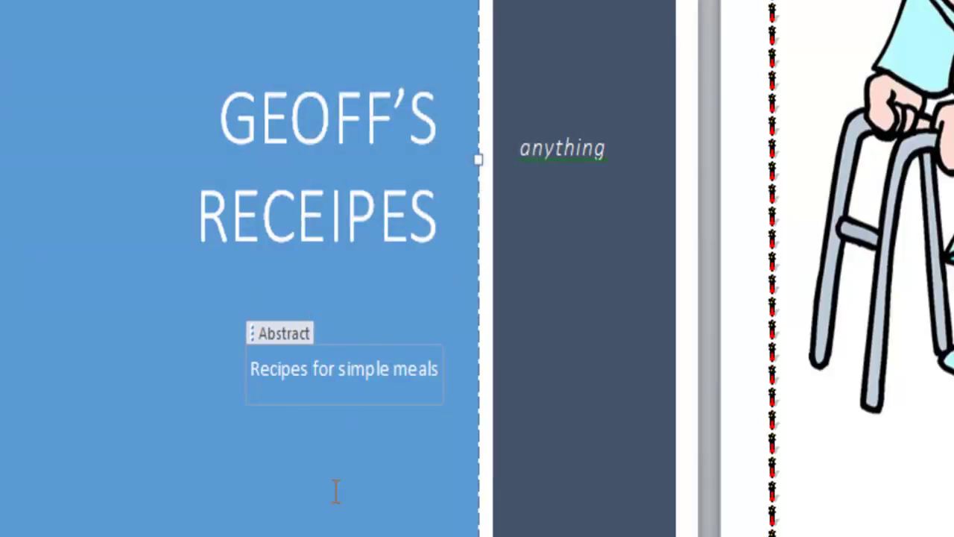
right_click(290, 376)
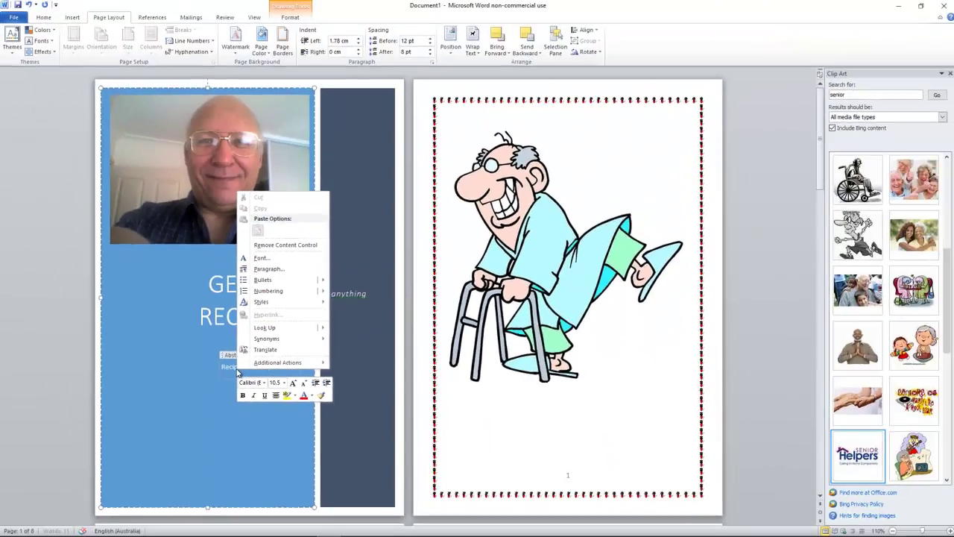
left_click(215, 410)
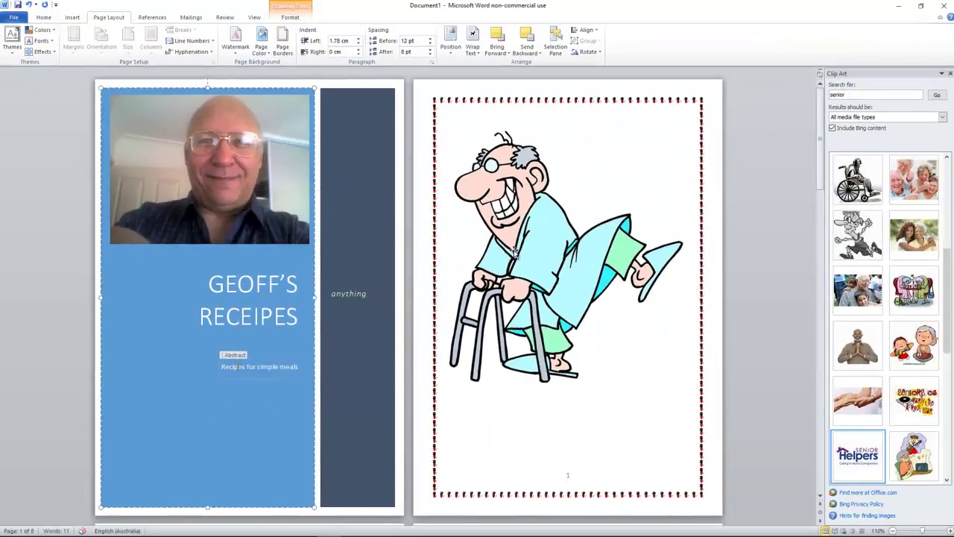
Check the borders across the booklet pages, and fill the page background with the Stationery texture.
scroll(516, 251, "down", 2)
scroll(515, 252, "down", 18)
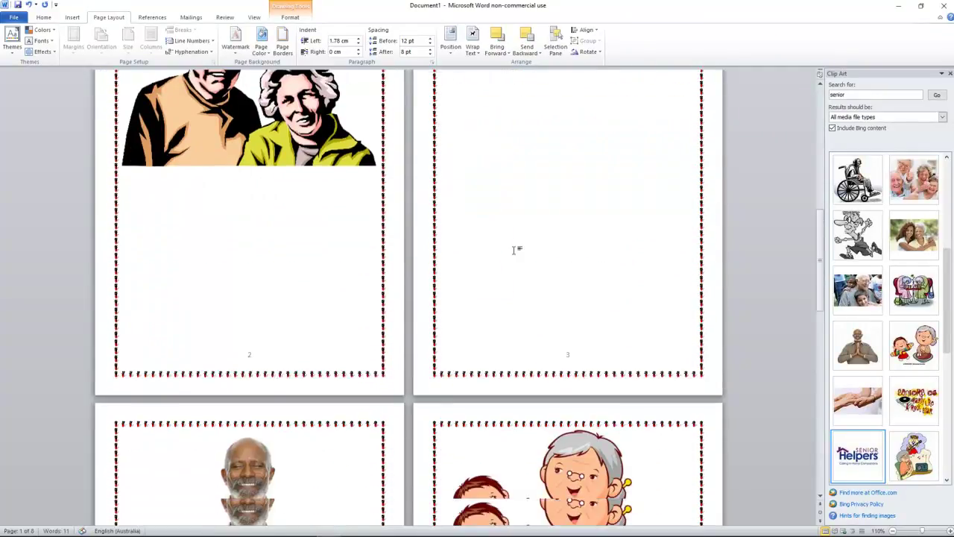
scroll(514, 251, "down", 15)
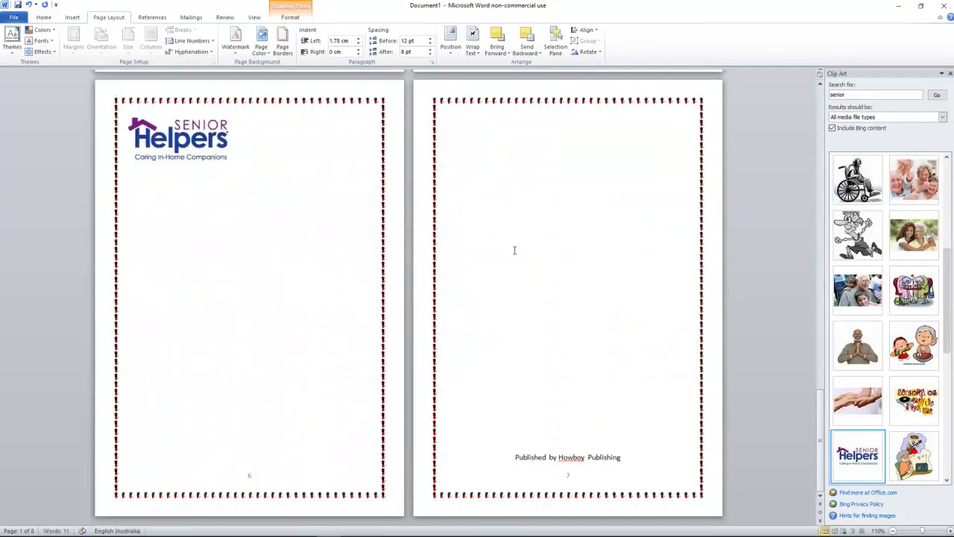
scroll(517, 247, "up", 20)
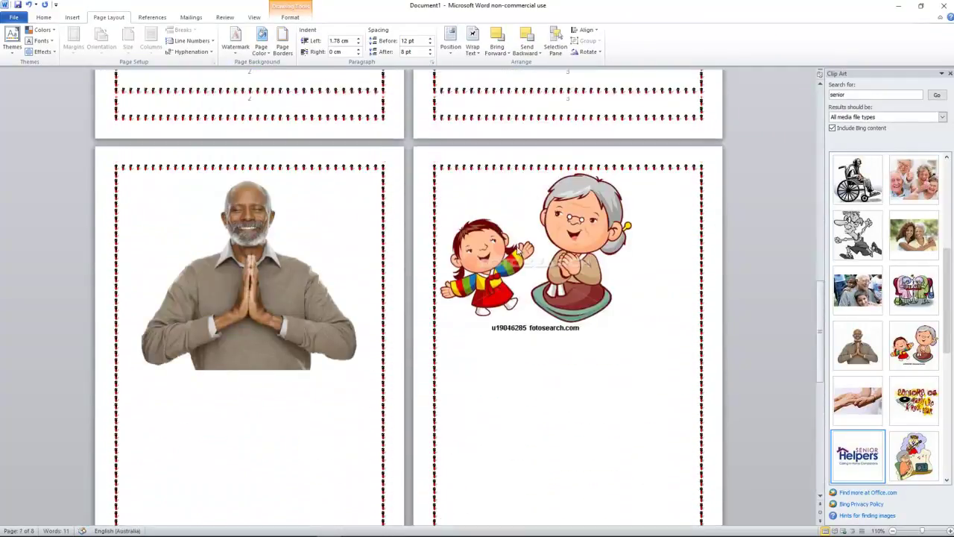
scroll(520, 247, "up", 6)
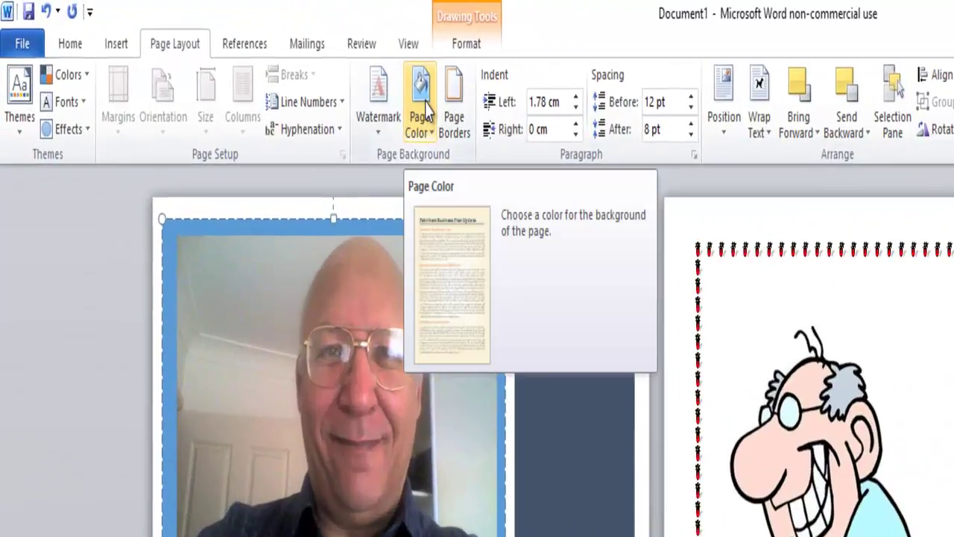
left_click(421, 101)
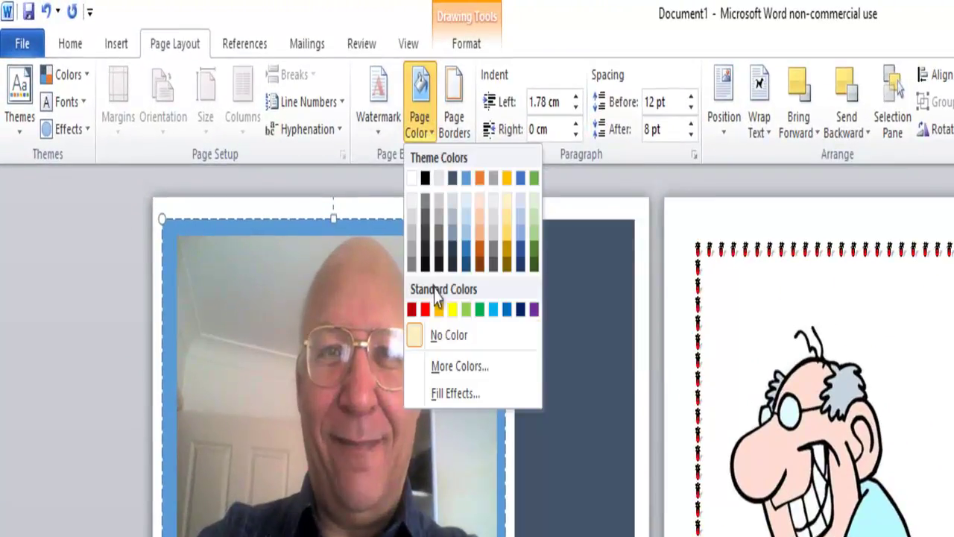
left_click(445, 396)
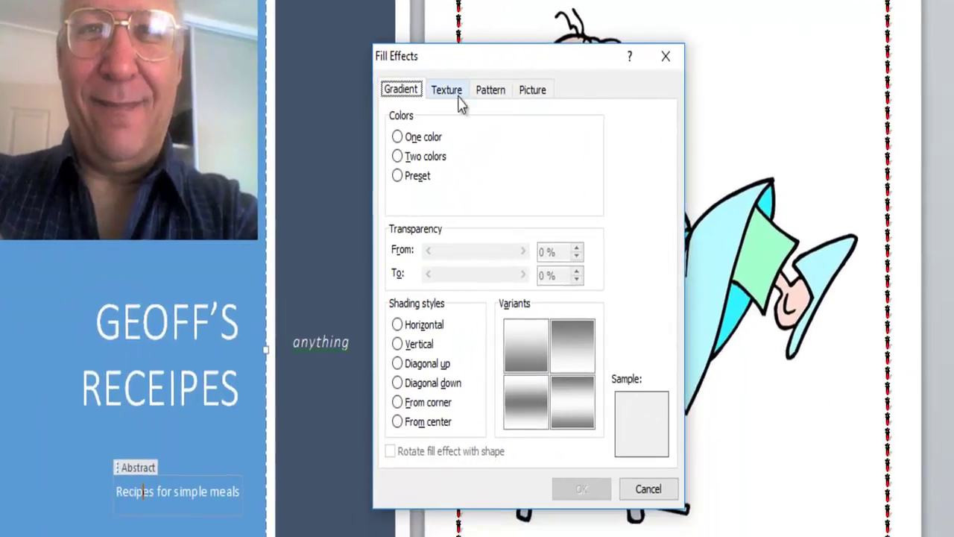
left_click(455, 94)
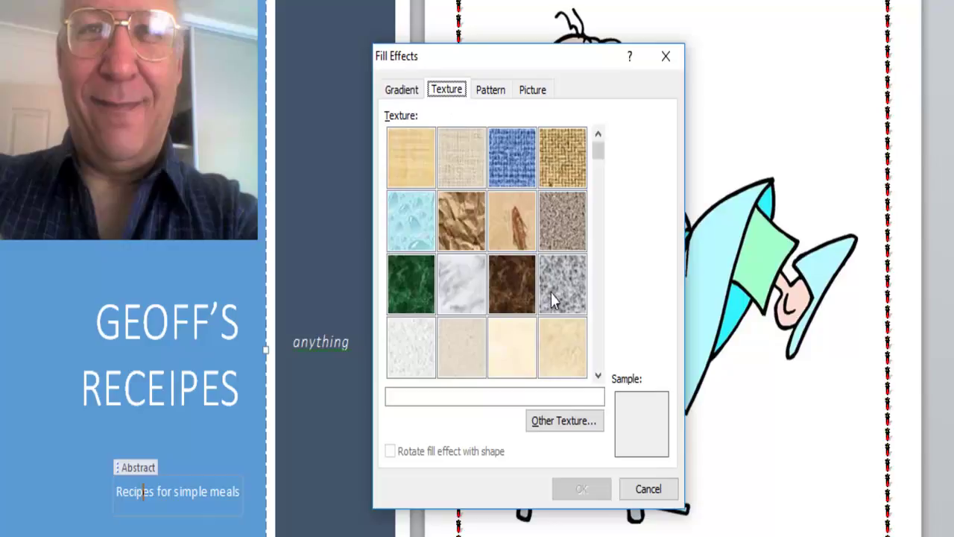
left_click(559, 349)
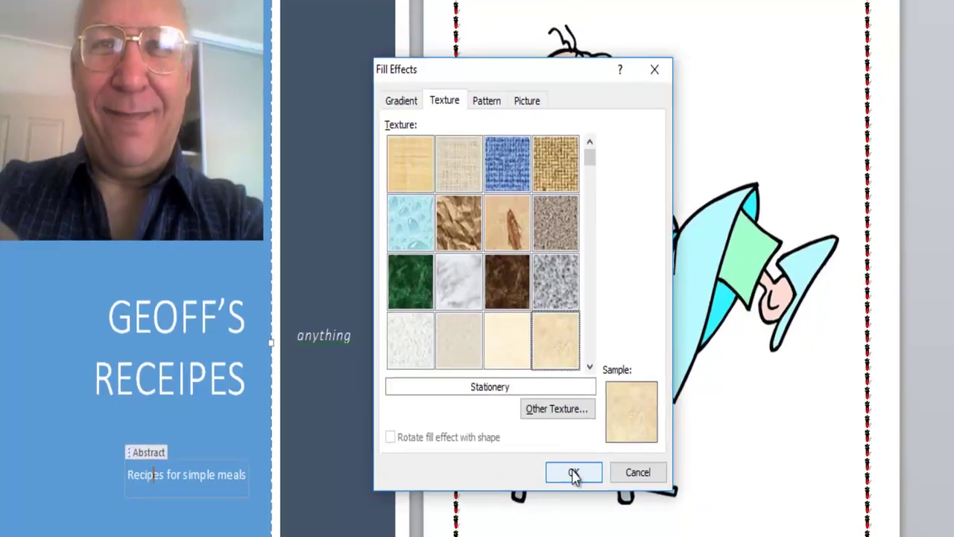
left_click(581, 489)
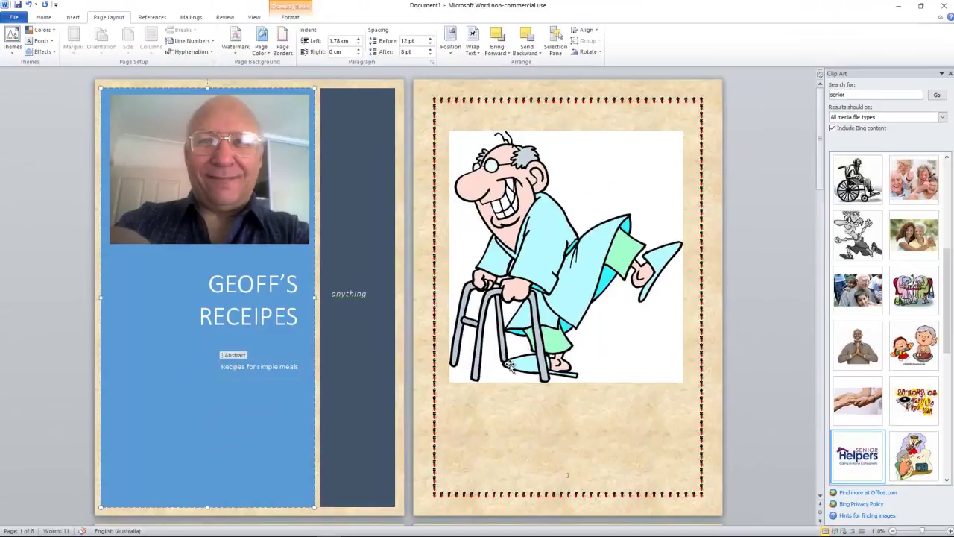
Look over the textured pages and send the entire document to the Canon MG7500 series printer.
scroll(510, 366, "down", 15)
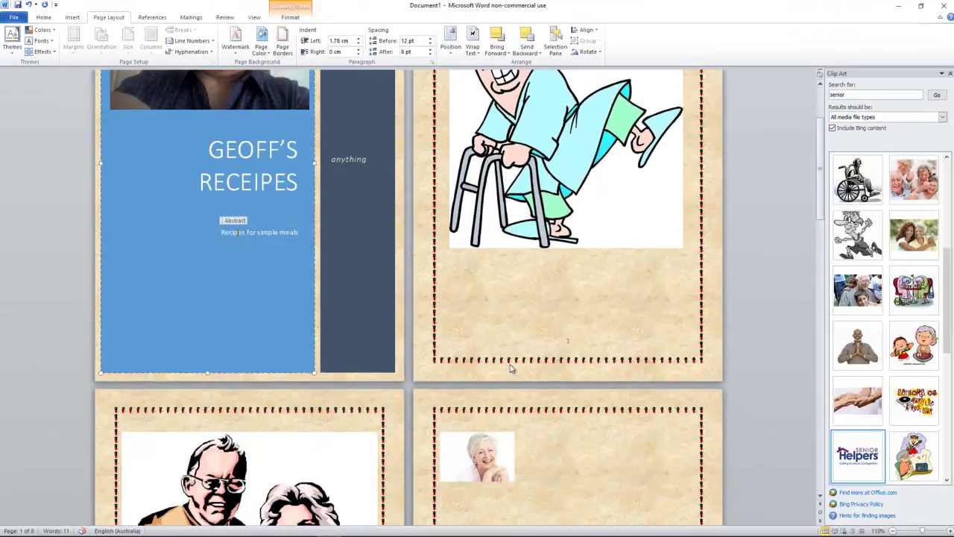
scroll(510, 365, "down", 20)
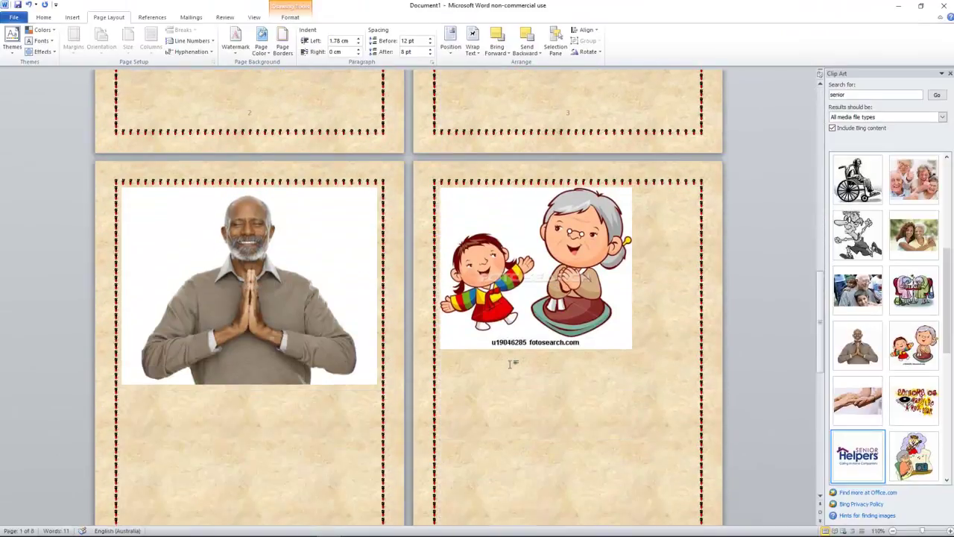
scroll(510, 364, "up", 20)
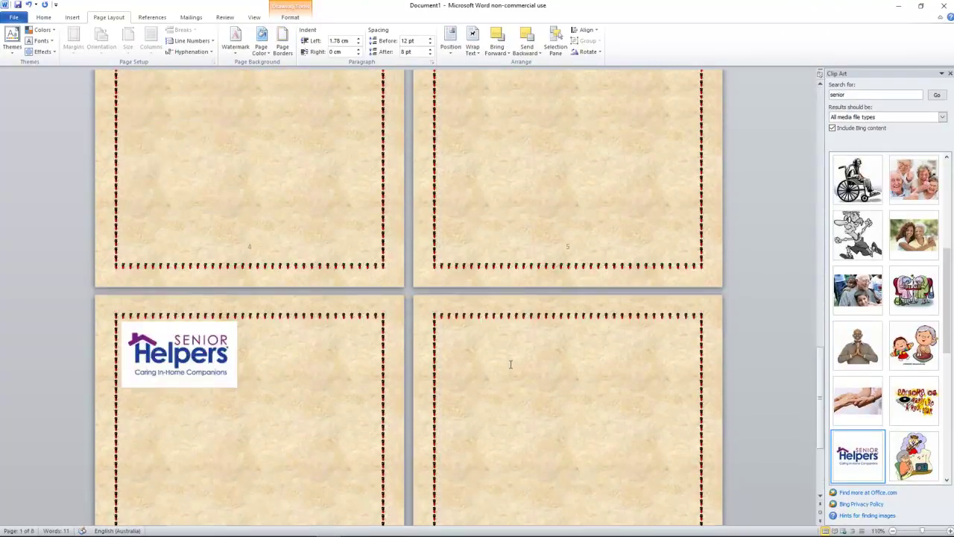
scroll(510, 365, "up", 6)
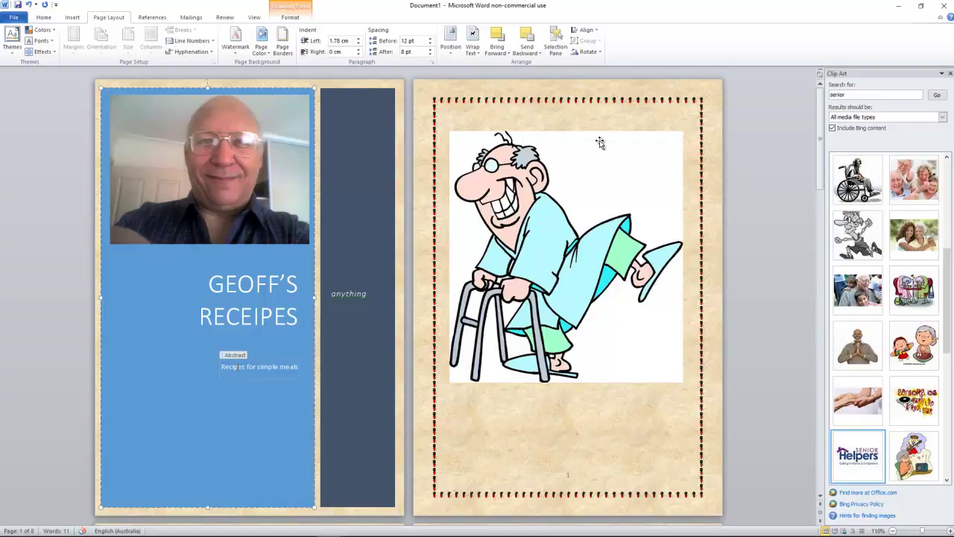
left_click(13, 18)
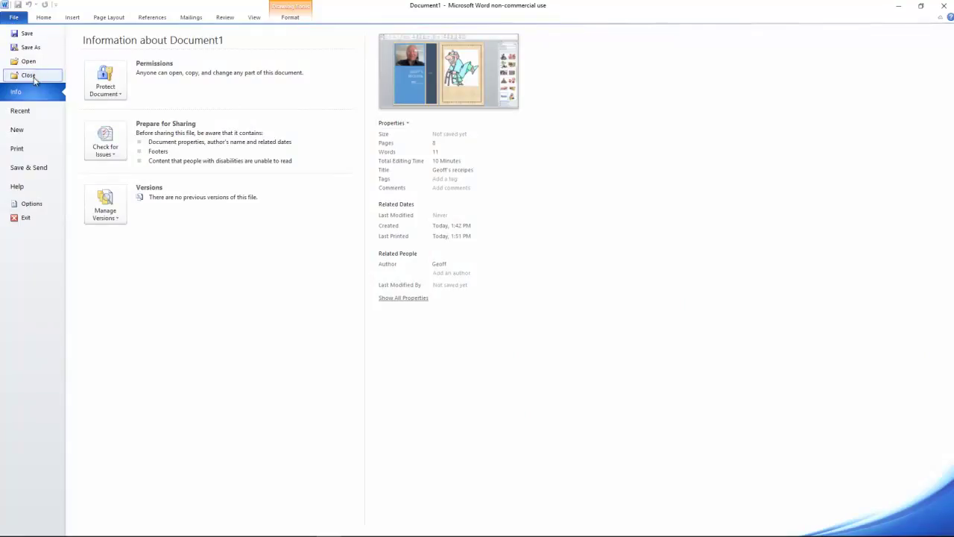
left_click(18, 148)
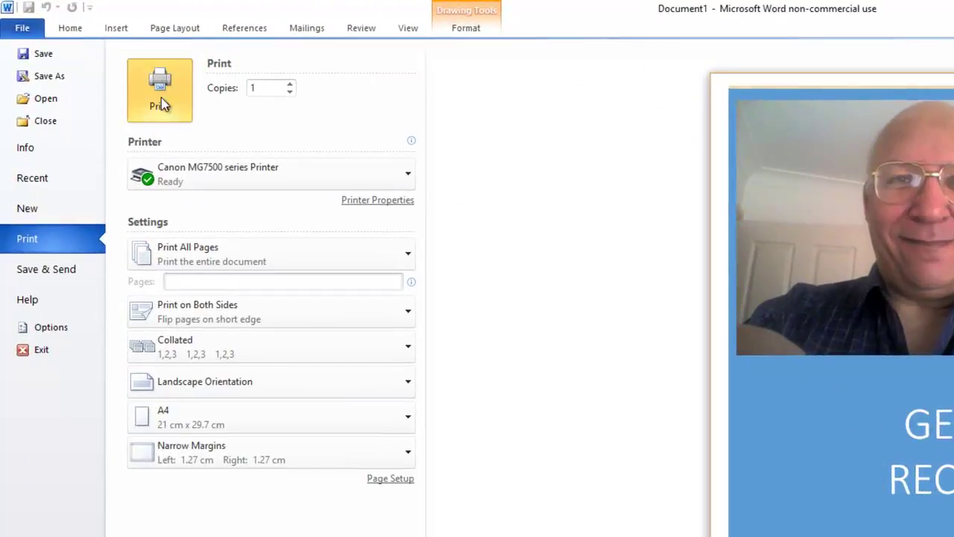
left_click(161, 97)
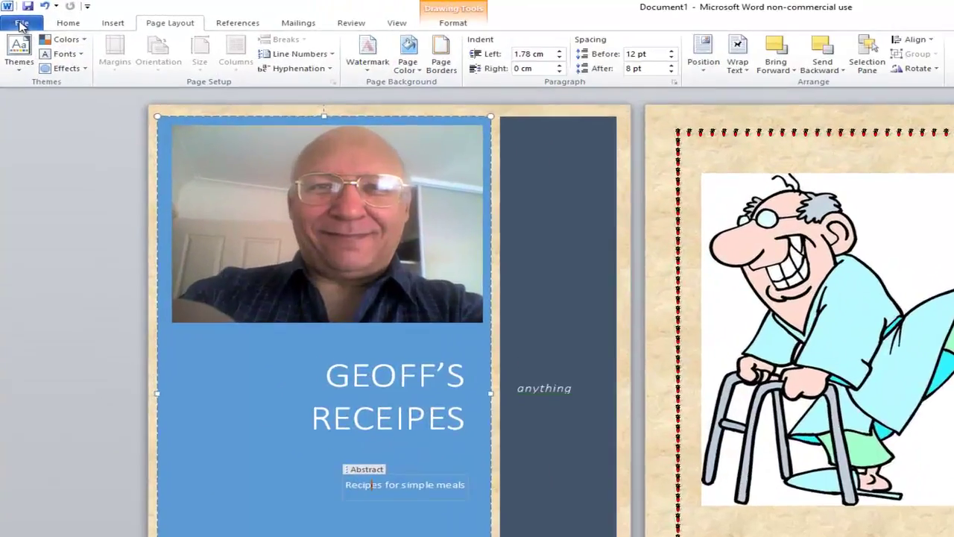
Turn on the display option to print background colors and images.
left_click(14, 16)
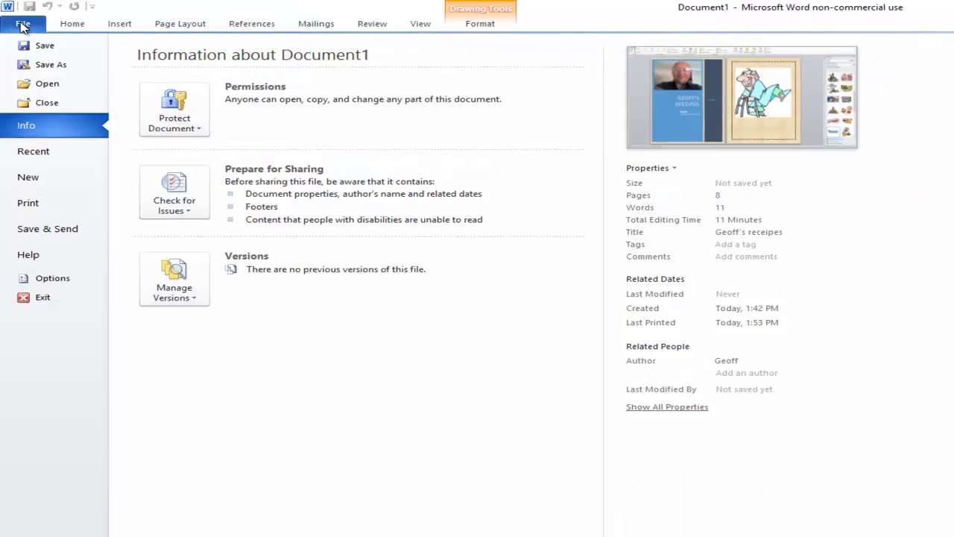
left_click(72, 283)
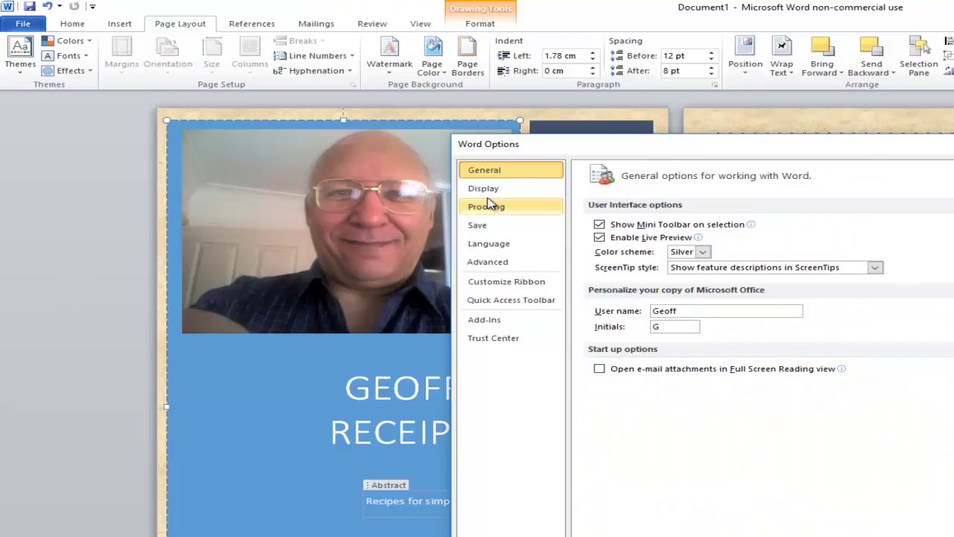
left_click(486, 191)
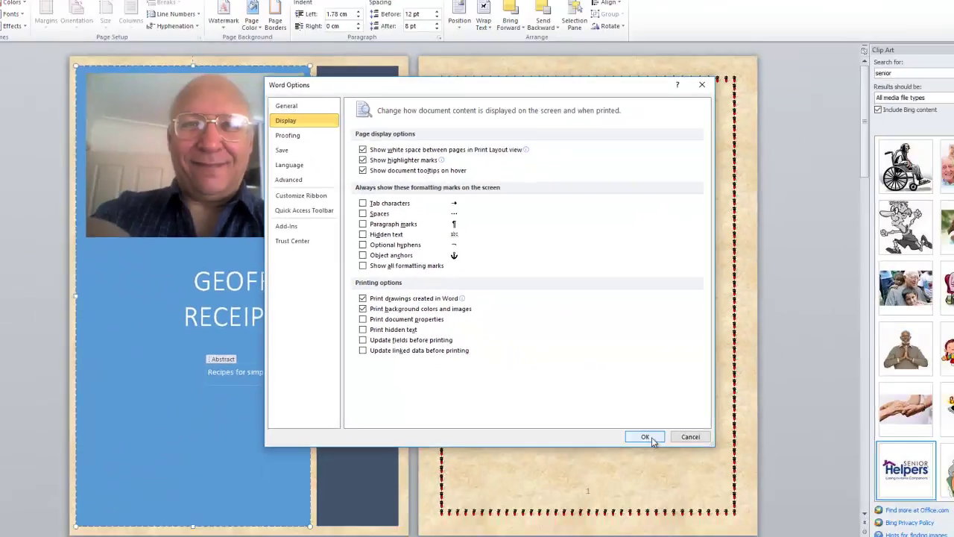
left_click(643, 436)
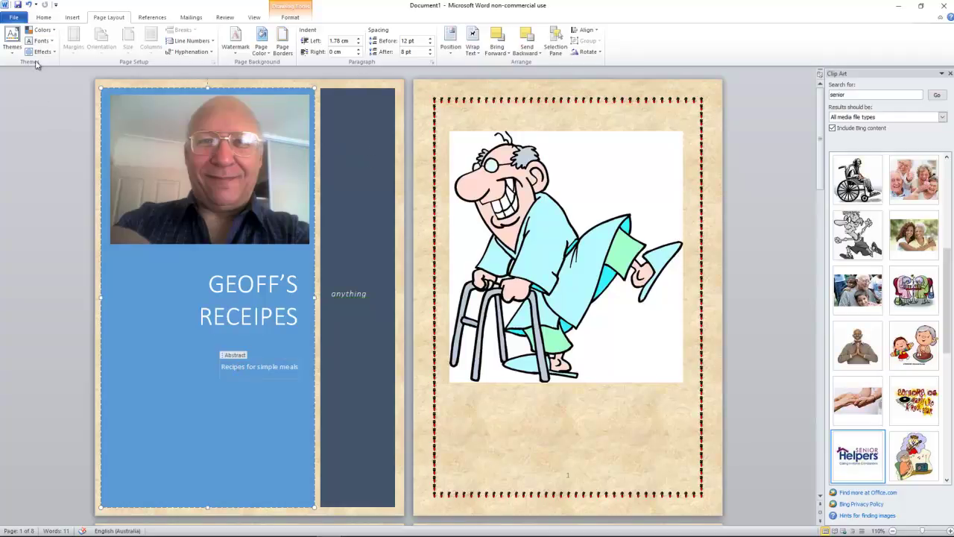
Enable borderless printing on Photo Paper Plus Glossy II for the Canon MG7500 series printer, preview the booklet's printout and cancel the job.
left_click(13, 18)
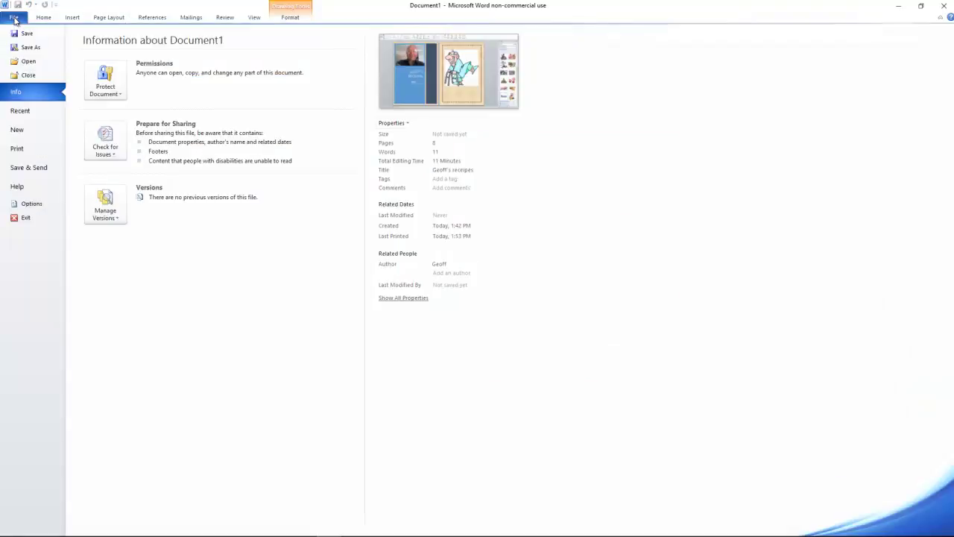
left_click(62, 209)
left_click(524, 178)
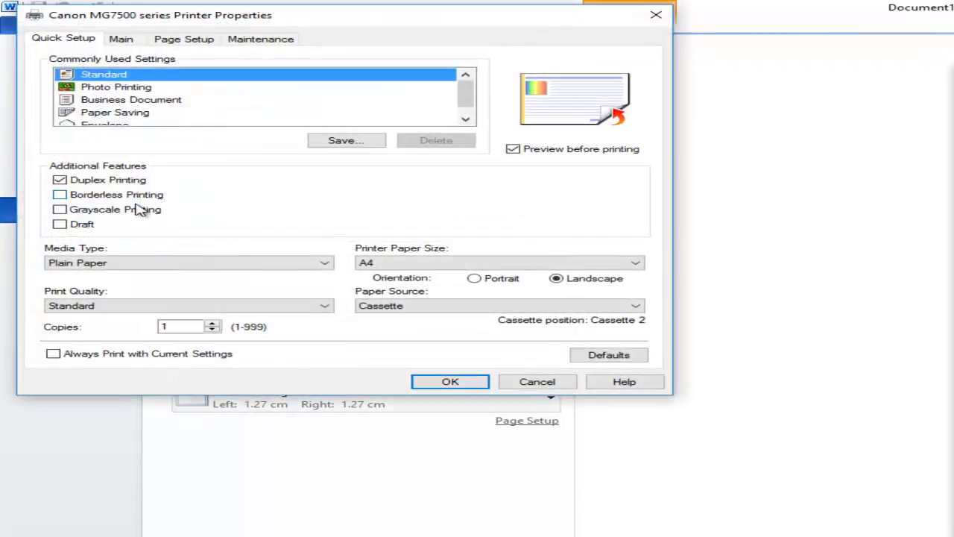
left_click(59, 195)
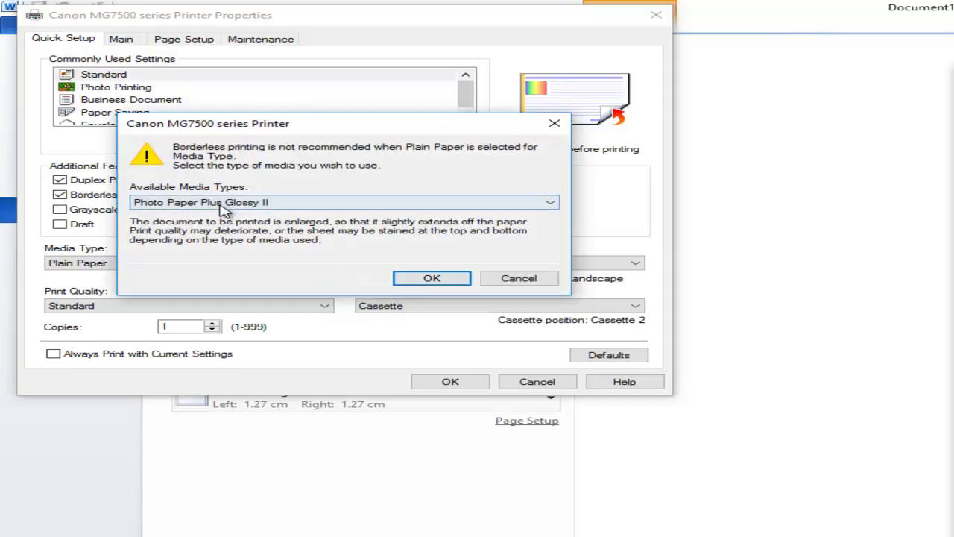
left_click(430, 278)
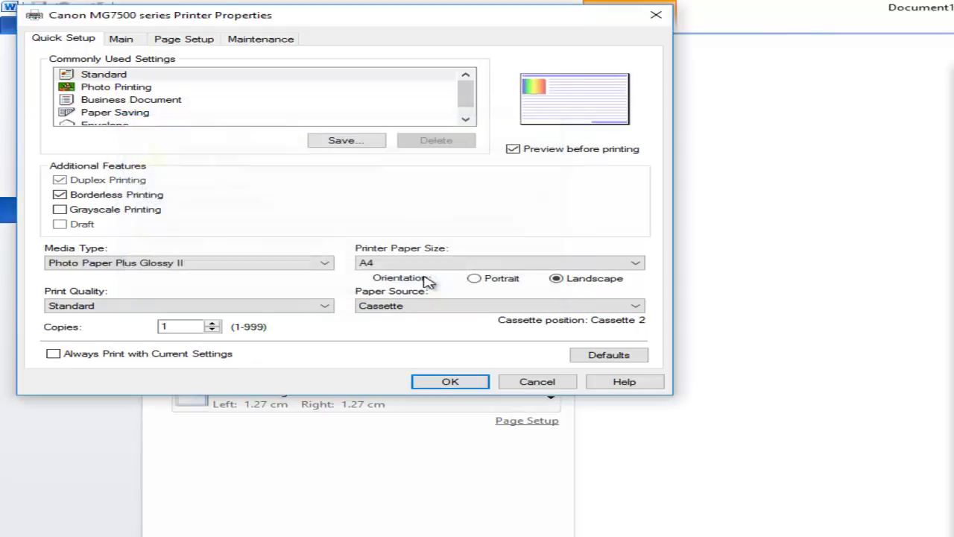
left_click(456, 382)
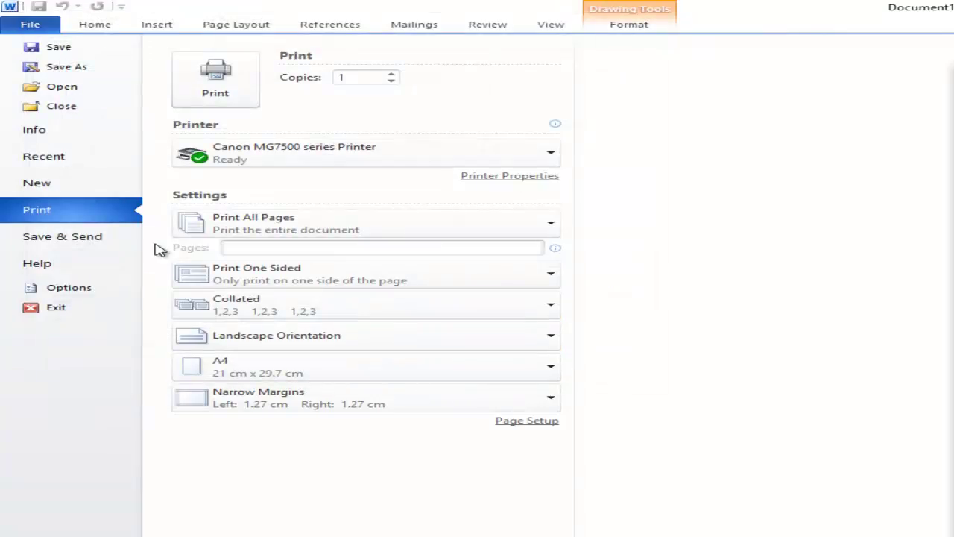
left_click(237, 91)
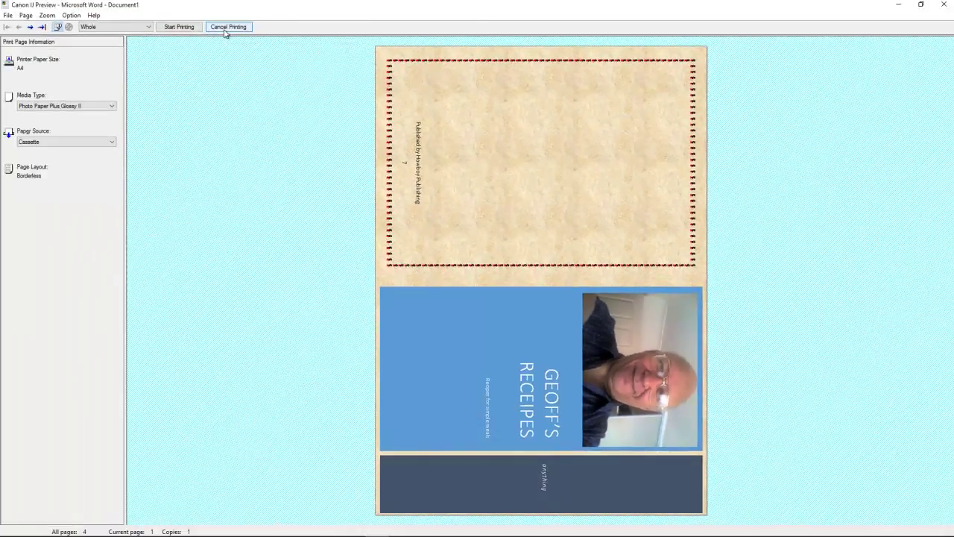
left_click(224, 30)
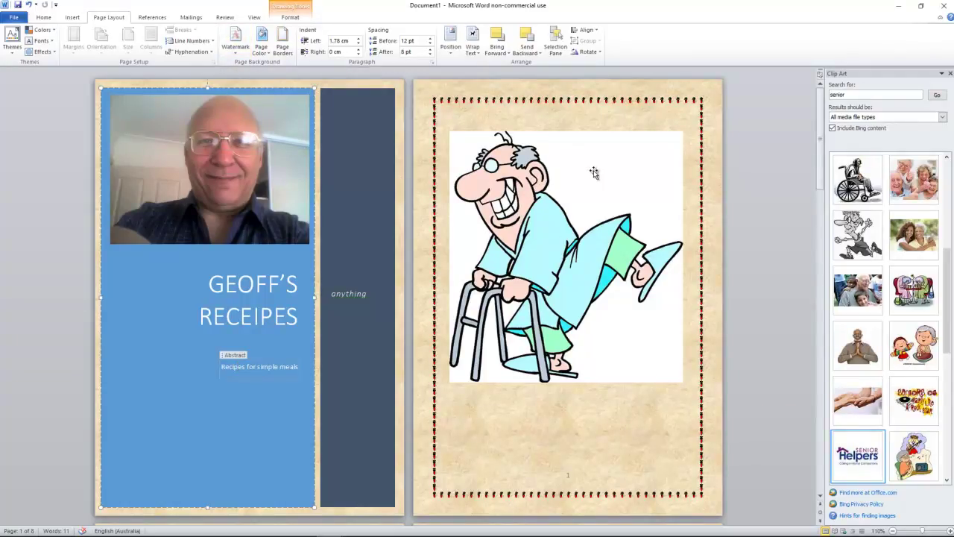
Enlarge the small photo of the smiling woman on page 3 to about 8.1 cm high and 12.15 cm wide.
scroll(594, 172, "down", 15)
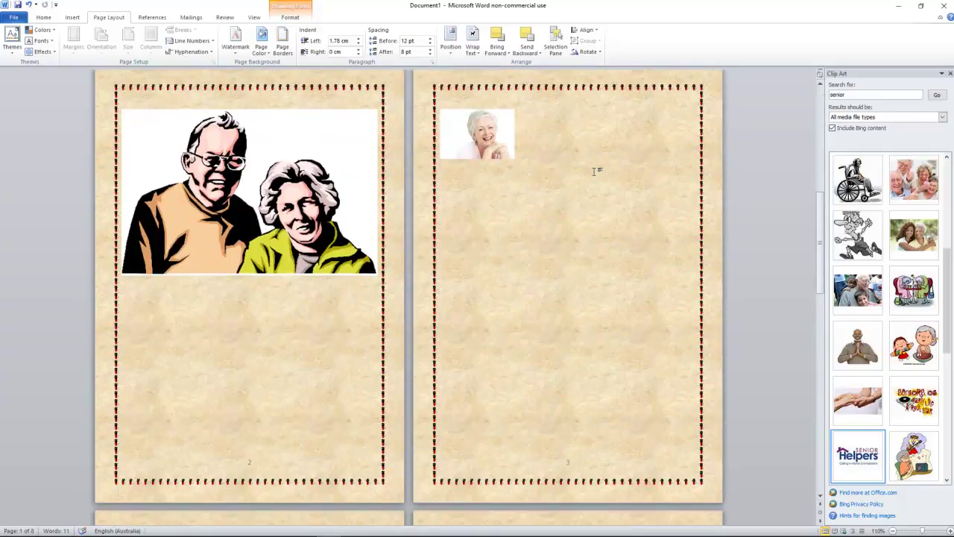
scroll(595, 173, "up", 6)
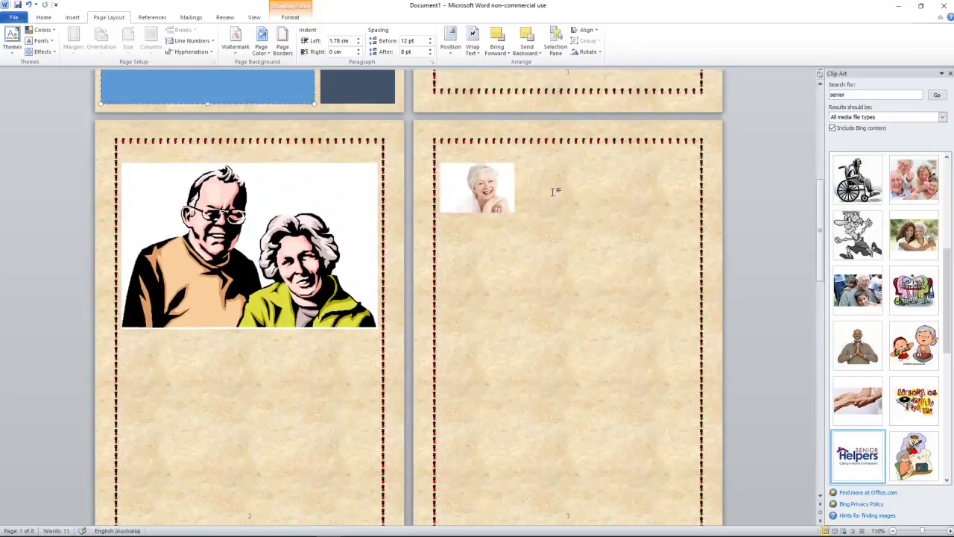
left_click(481, 198)
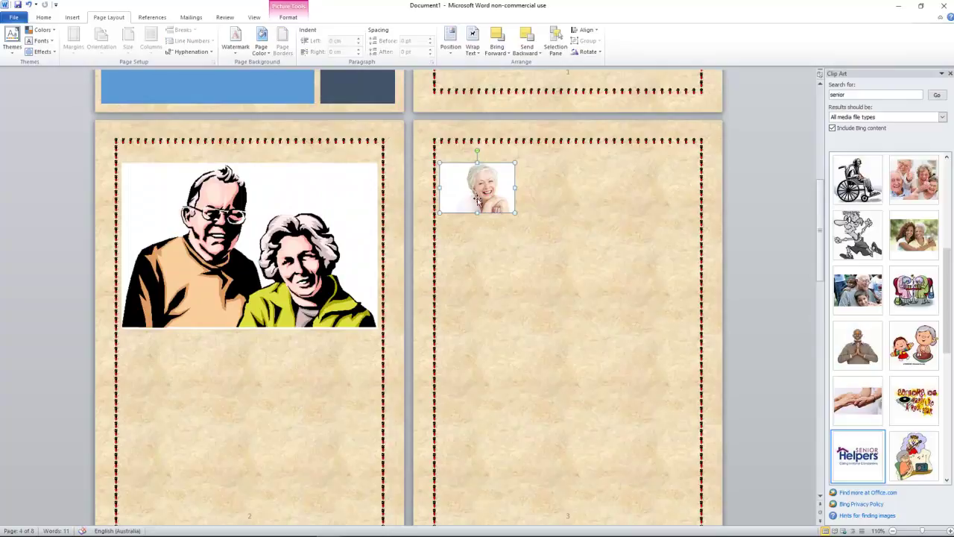
left_click_drag(516, 214, 576, 331)
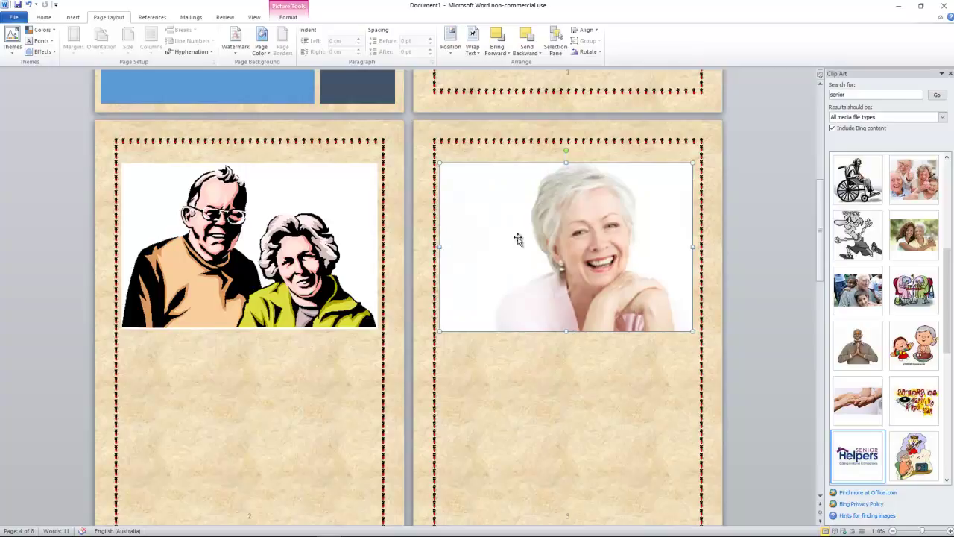
Make the white background of the woman's photo on page 3 transparent with Set Transparent Color.
left_click(284, 7)
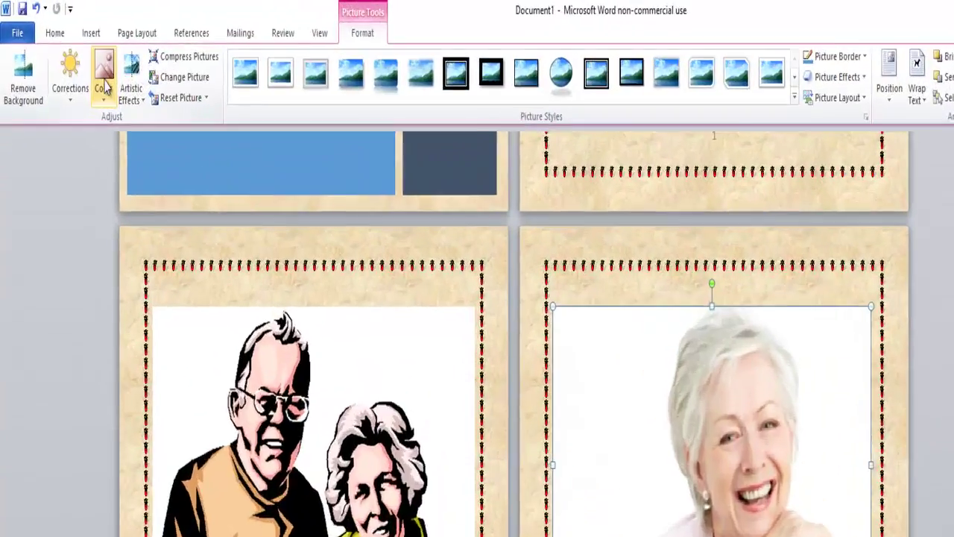
left_click(83, 45)
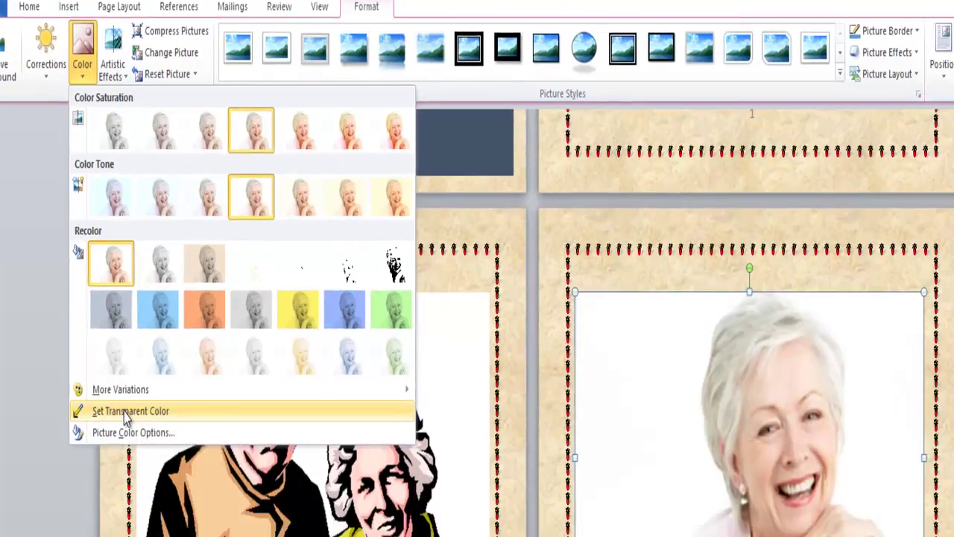
left_click(156, 439)
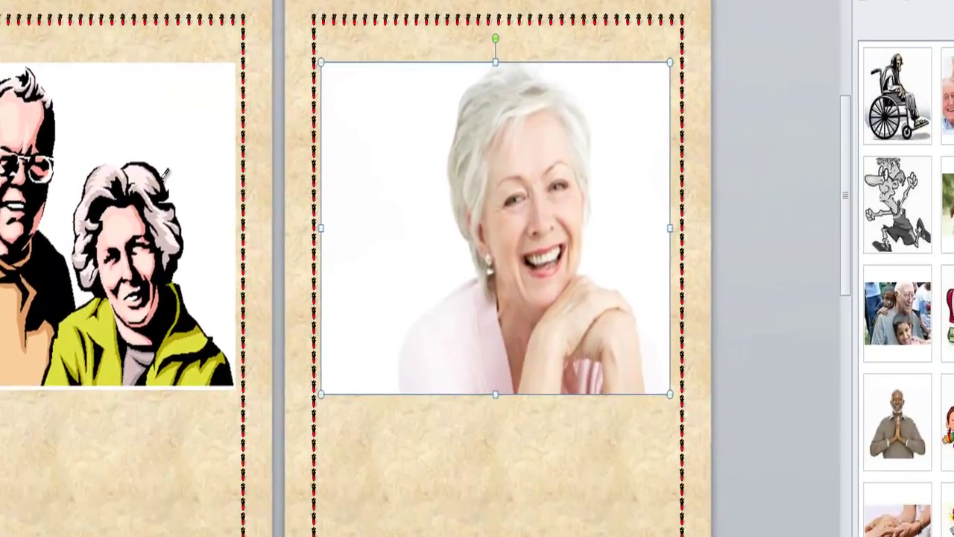
left_click(359, 134)
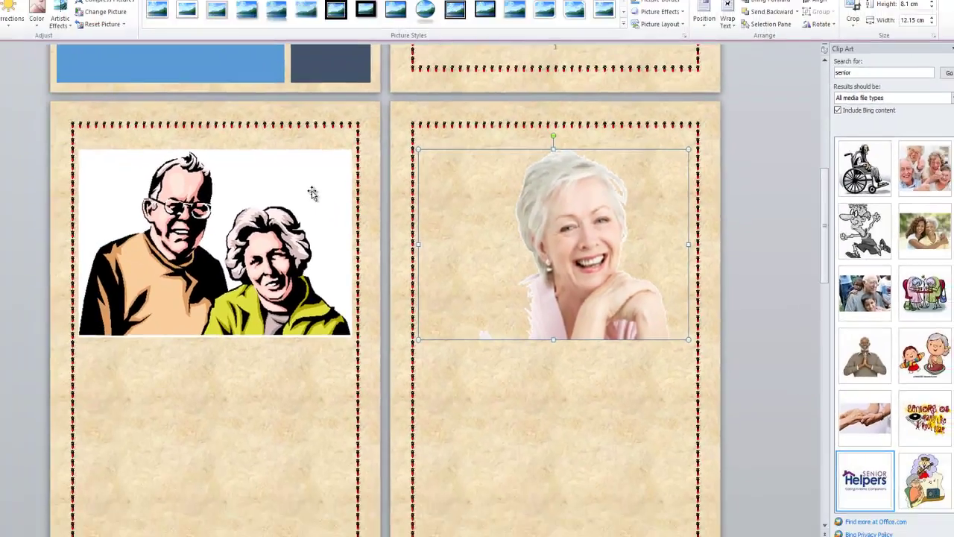
Set the white background of the elderly couple picture on page 2 as its transparent color and deselect the picture.
left_click(312, 193)
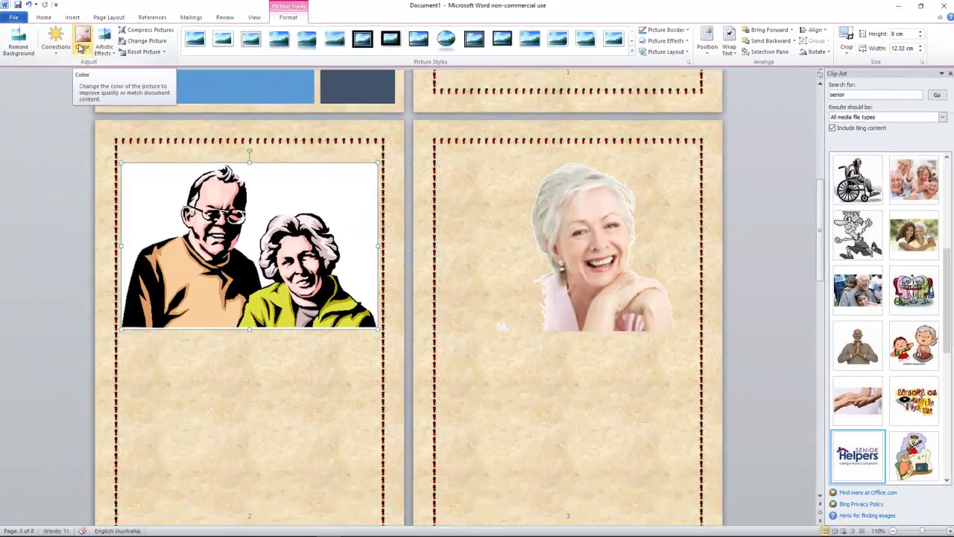
left_click(80, 48)
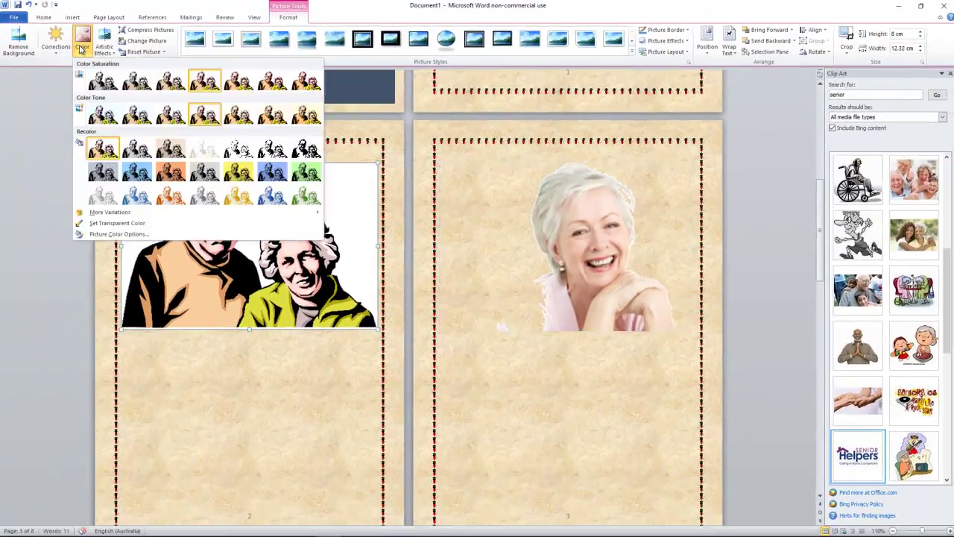
left_click(109, 223)
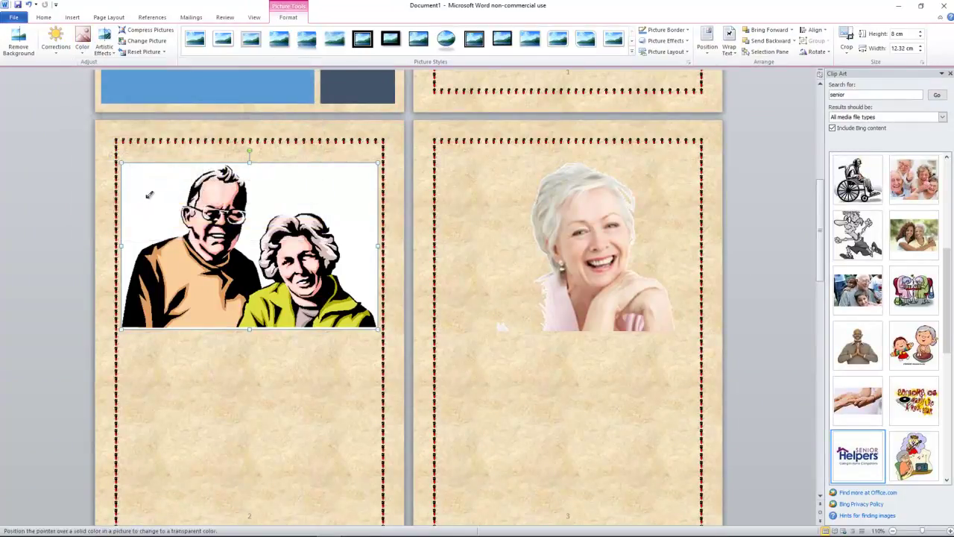
left_click(149, 195)
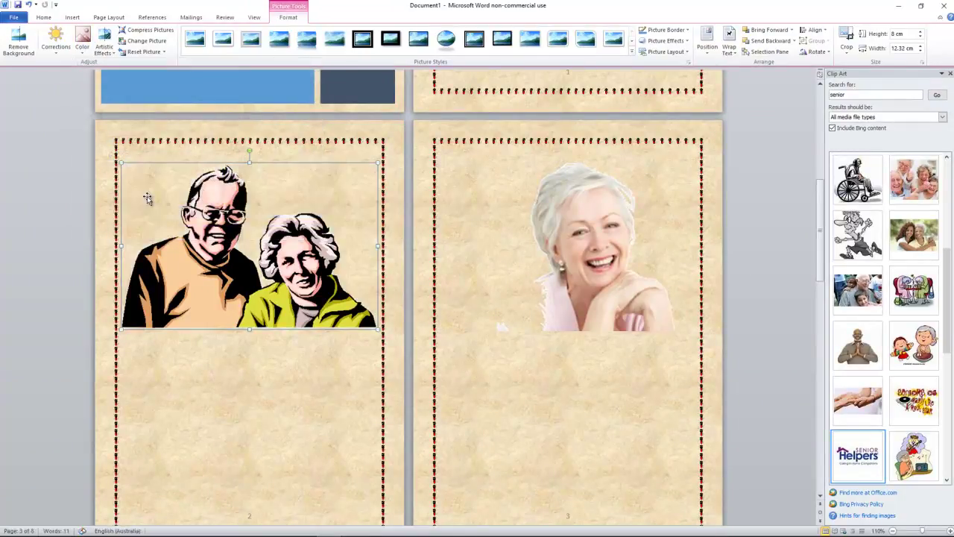
left_click(236, 381)
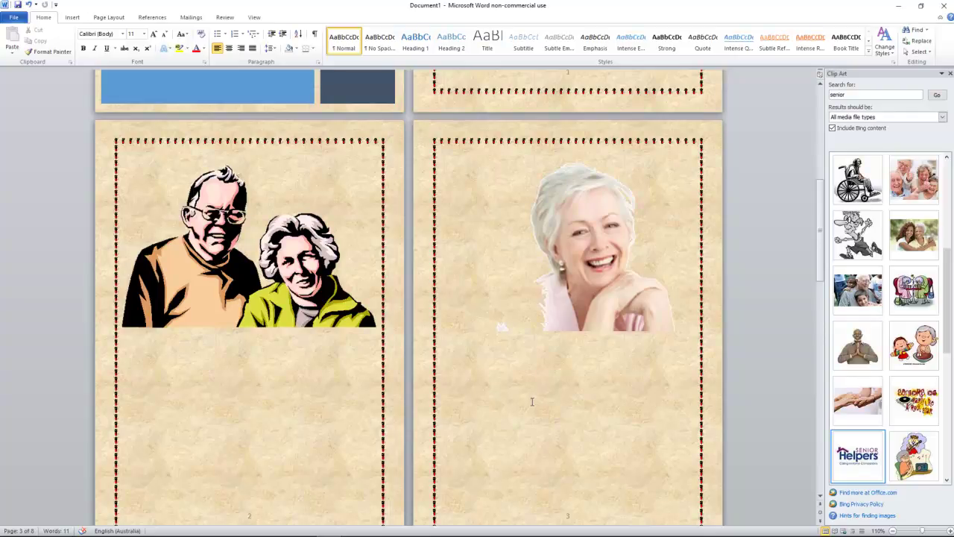
Look through the pictures on the booklet pages and cut the cartoon of the man with the walking frame from page 1.
scroll(532, 402, "up", 10)
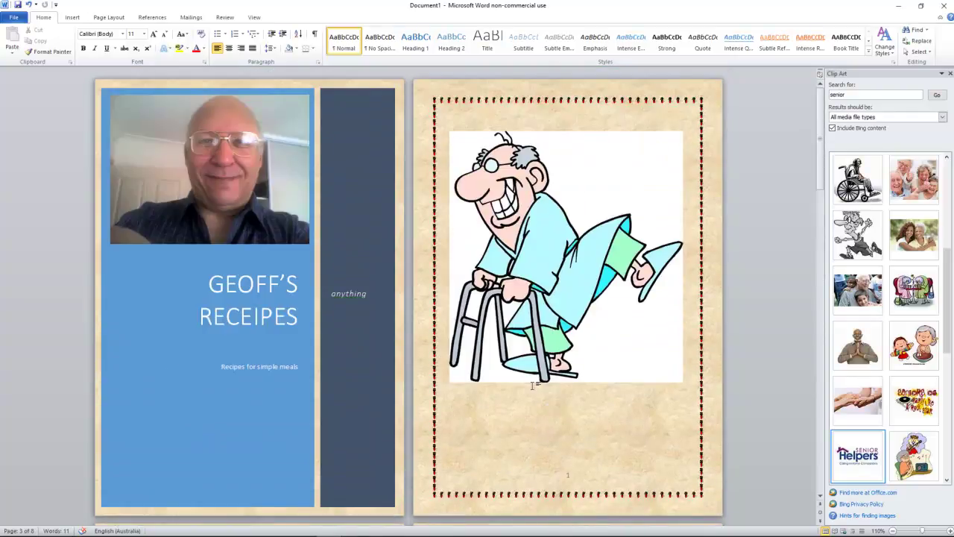
scroll(532, 386, "down", 18)
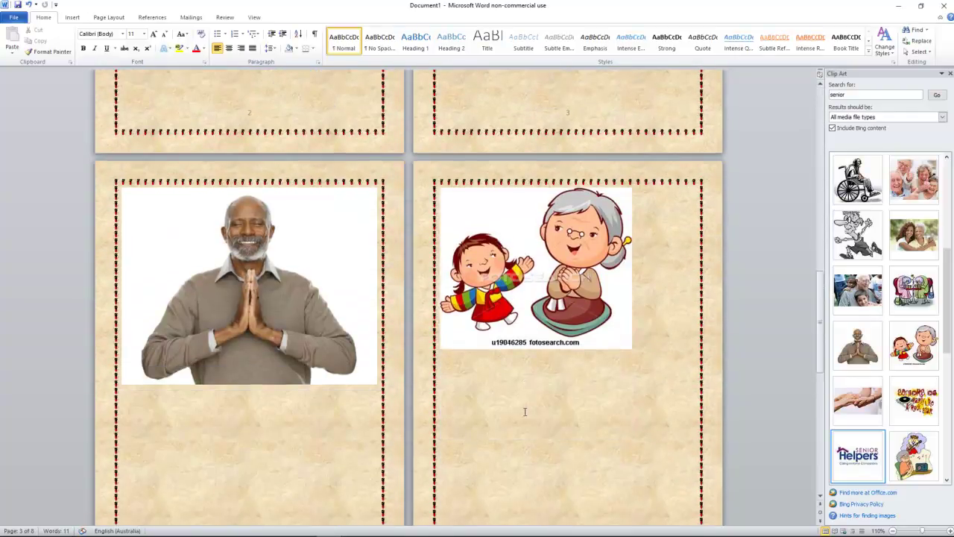
scroll(525, 411, "down", 10)
scroll(522, 412, "up", 20)
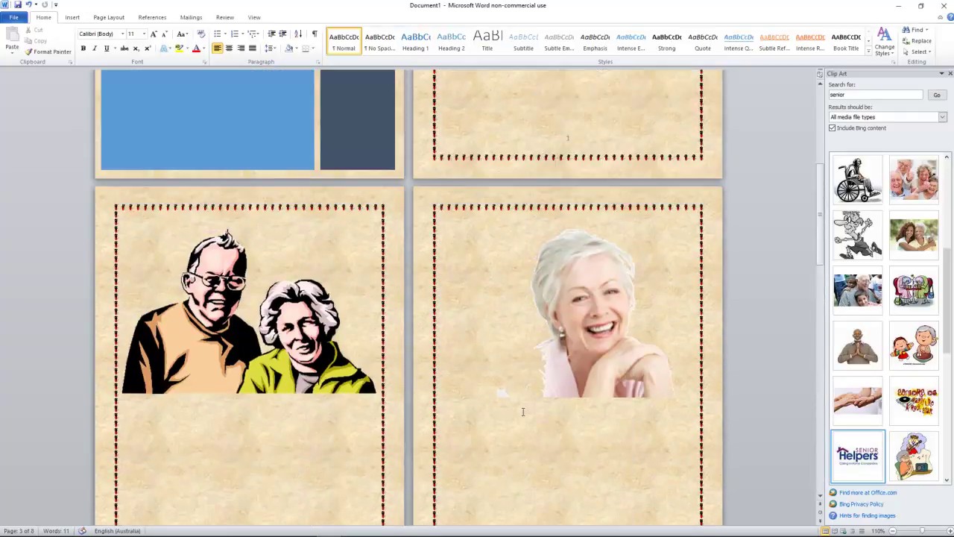
scroll(523, 411, "up", 10)
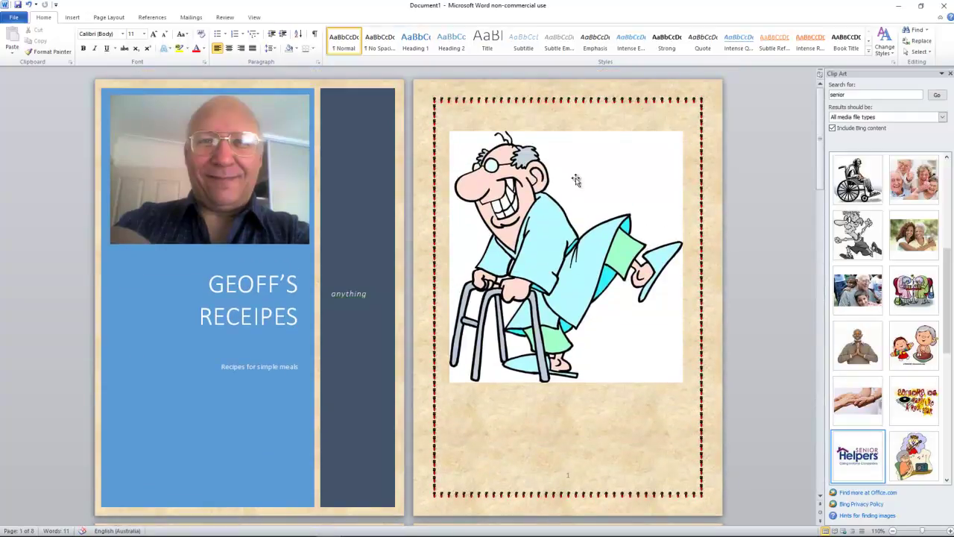
right_click(573, 182)
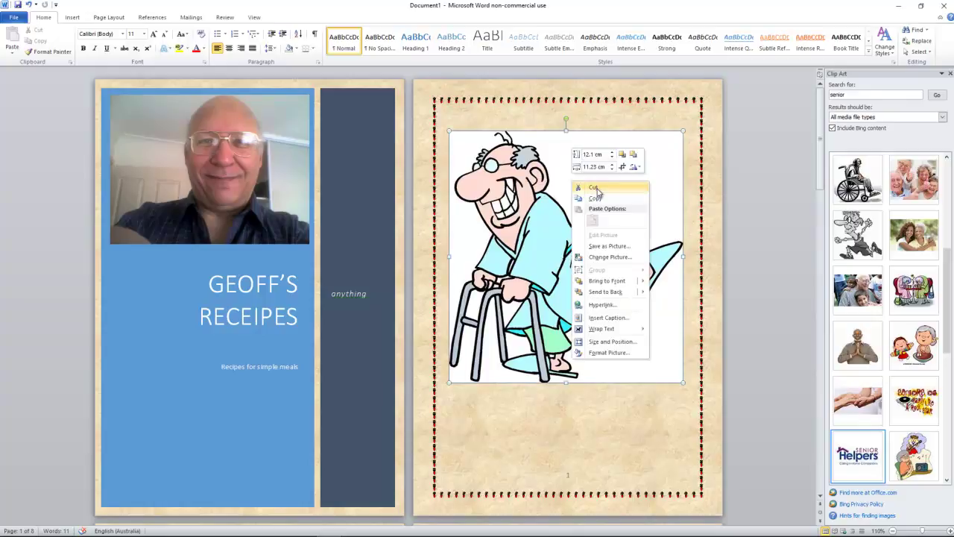
left_click(594, 188)
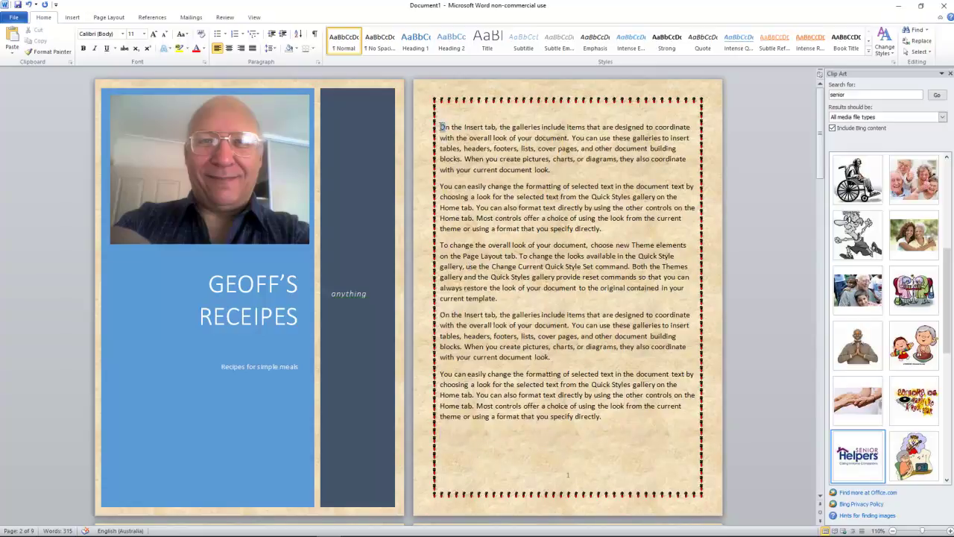
Apply a Dropped drop cap to the first letter of the opening paragraph on page 1.
left_click_drag(445, 128, 439, 129)
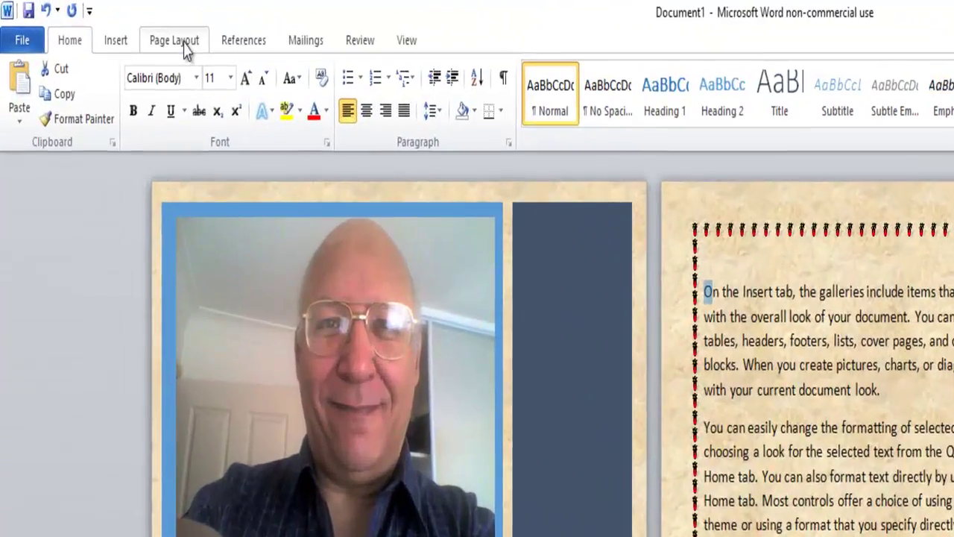
left_click(176, 41)
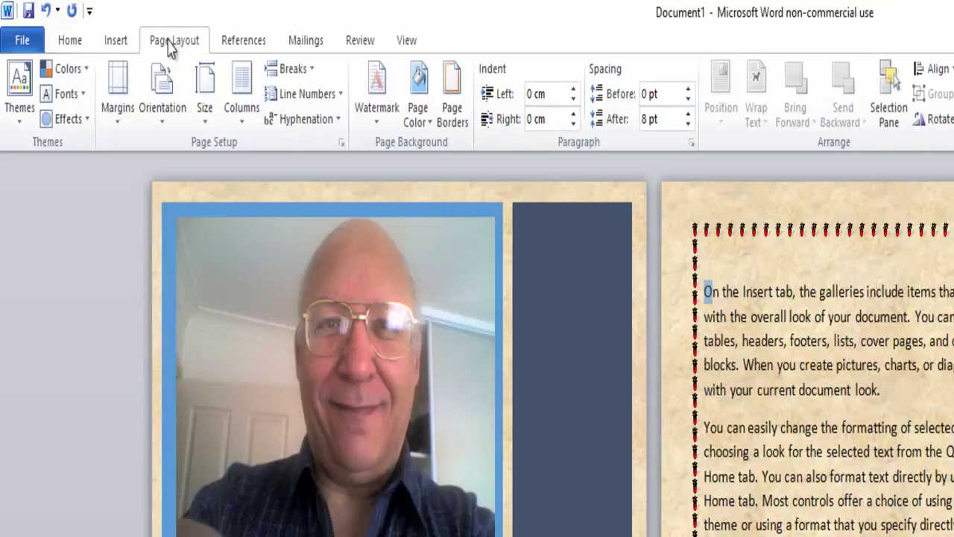
left_click(119, 45)
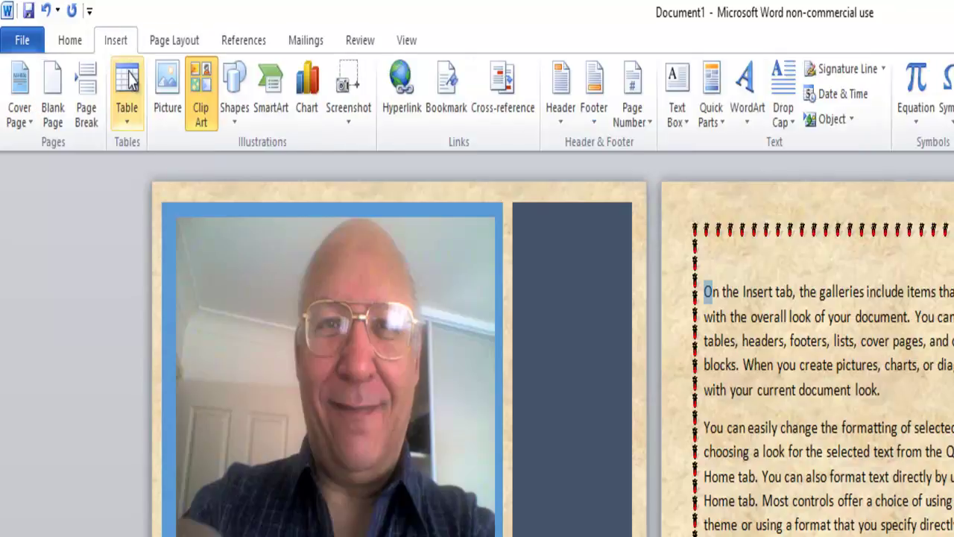
left_click(783, 90)
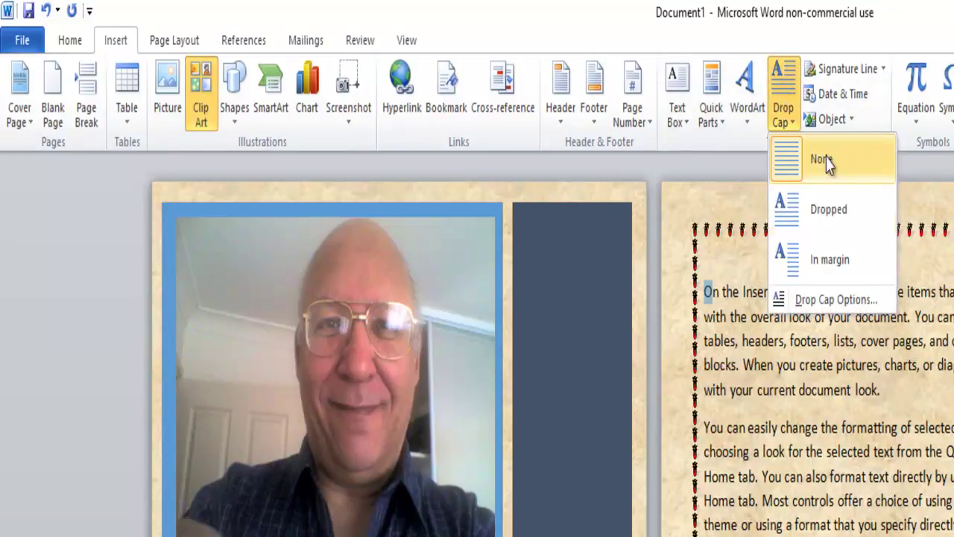
left_click(829, 210)
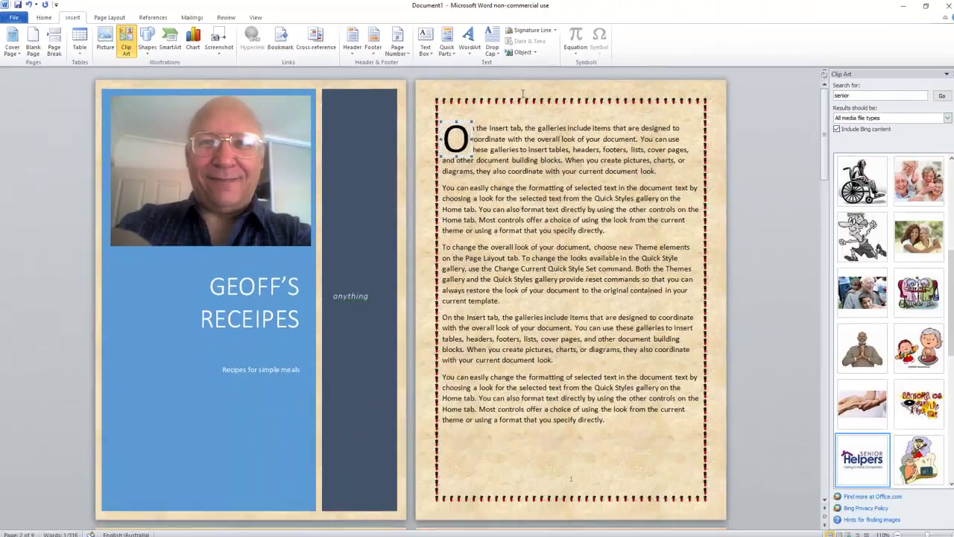
Try enlarging the opening paragraph's drop cap to 10 lines and undo the change.
left_click(489, 41)
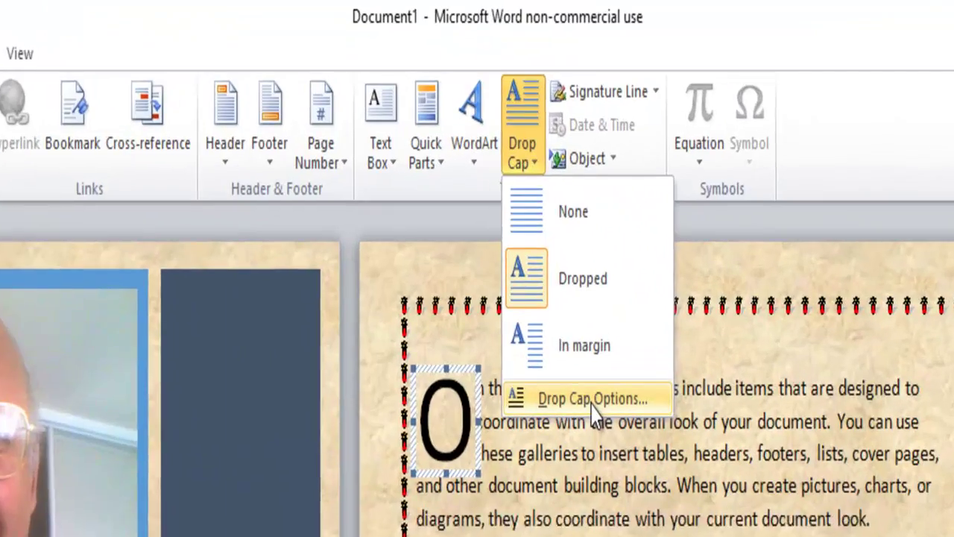
left_click(522, 130)
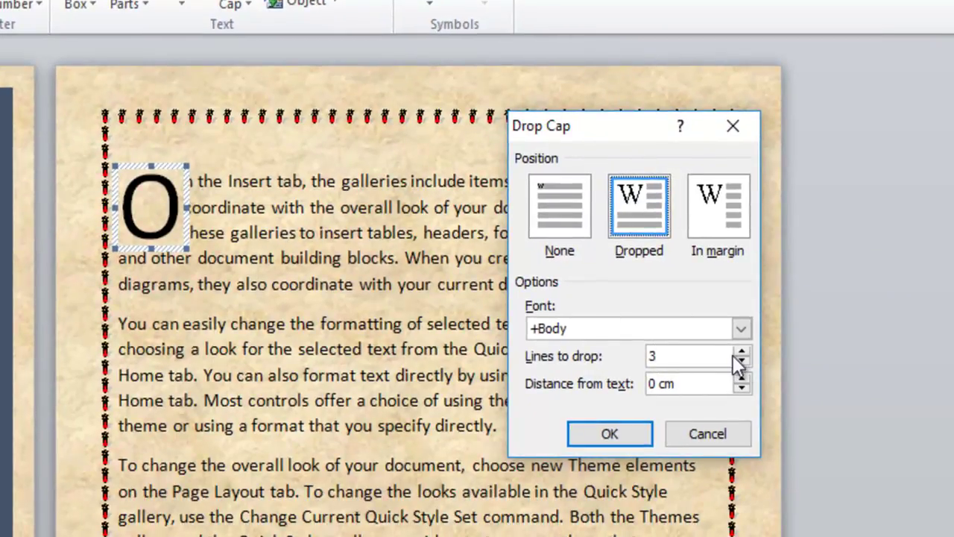
left_click_drag(742, 352, 742, 352)
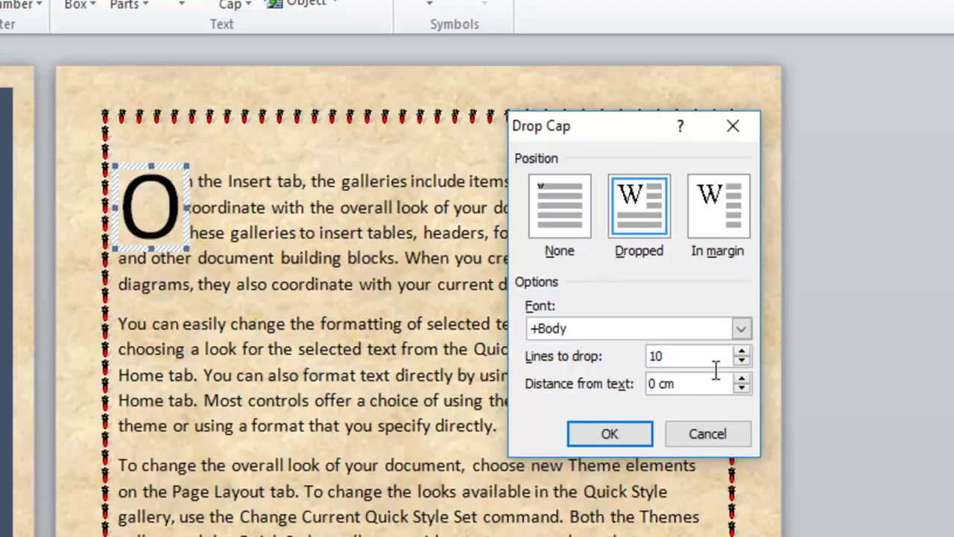
left_click(625, 433)
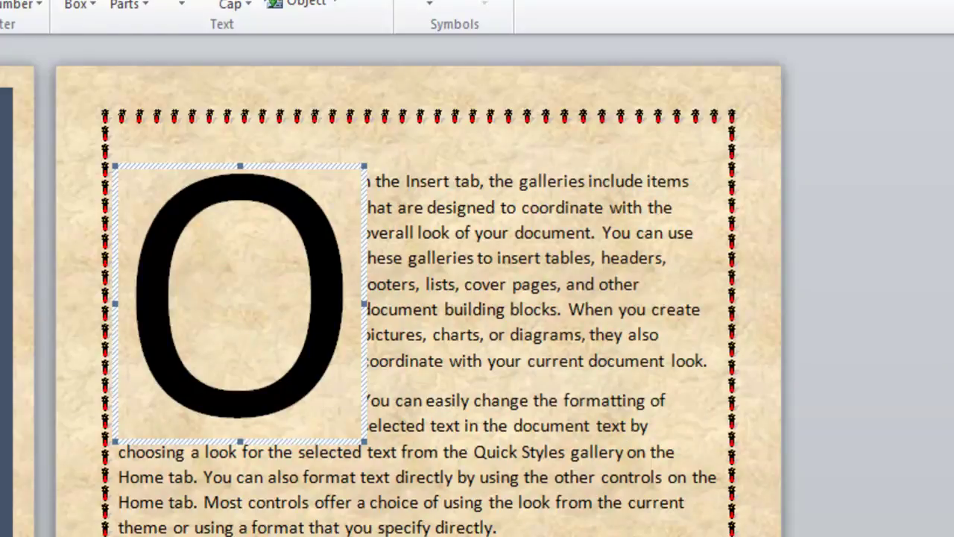
key("ctrl+z")
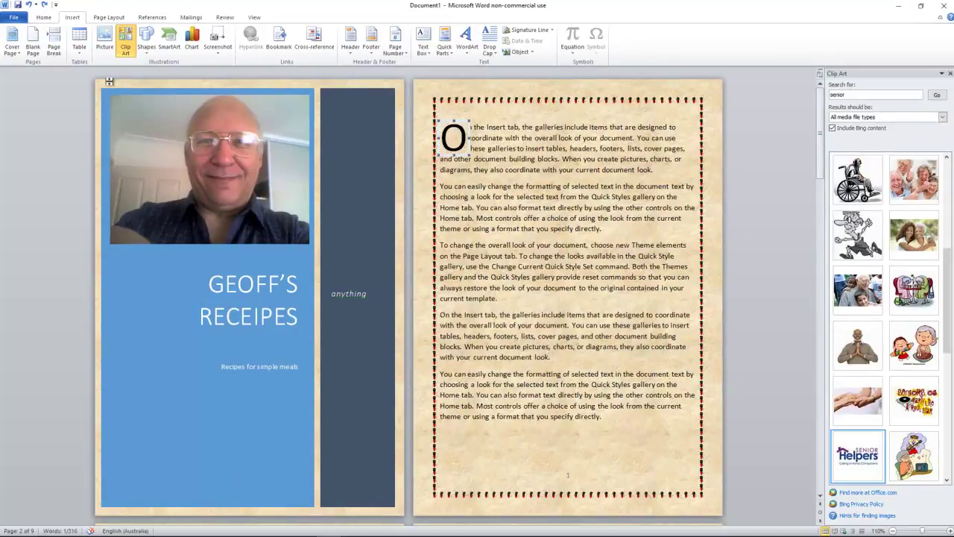
Color the drop cap at the start of page 1 standard green and deselect it.
left_click(49, 20)
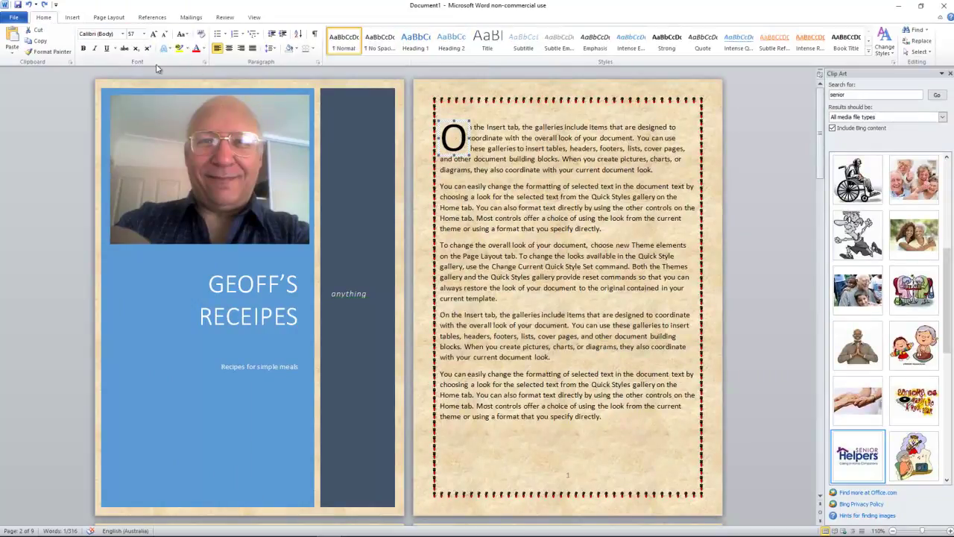
left_click(205, 49)
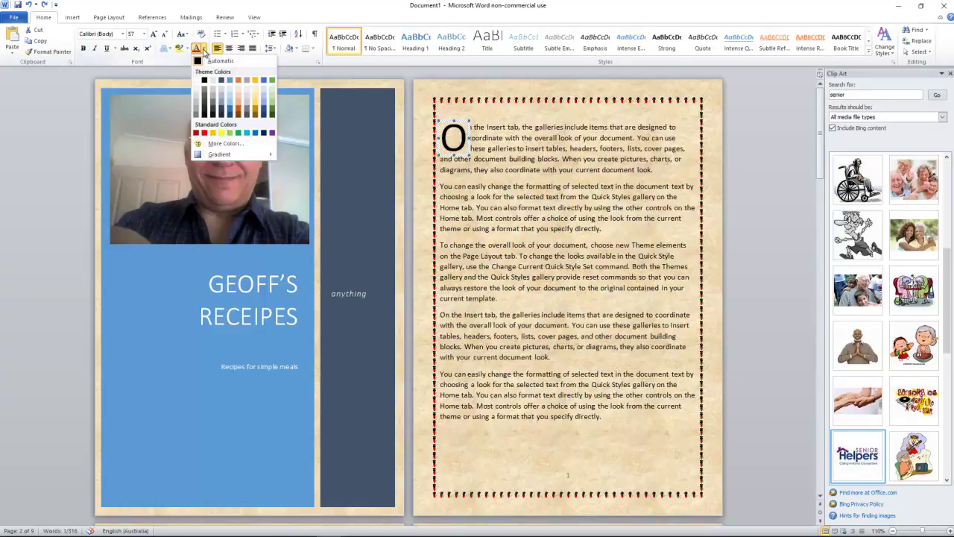
left_click(242, 134)
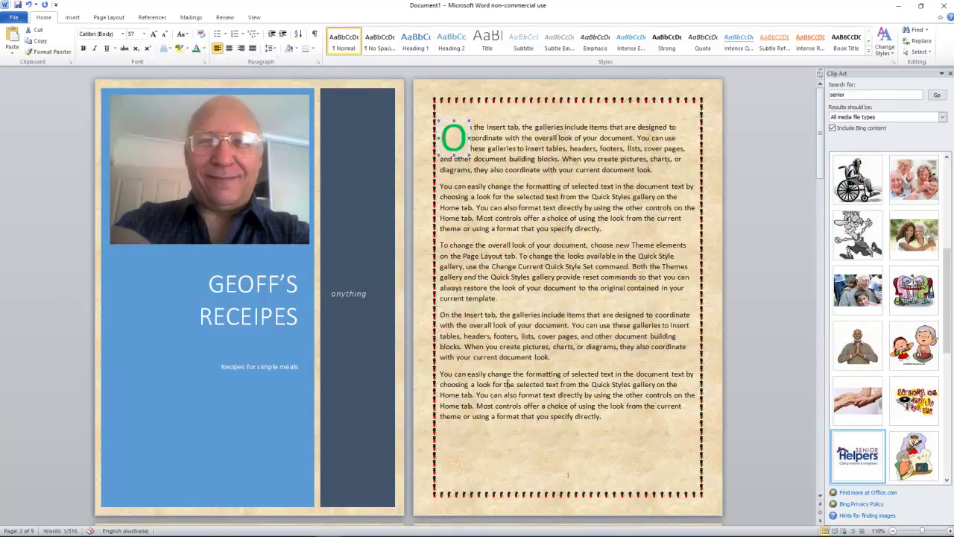
left_click(501, 418)
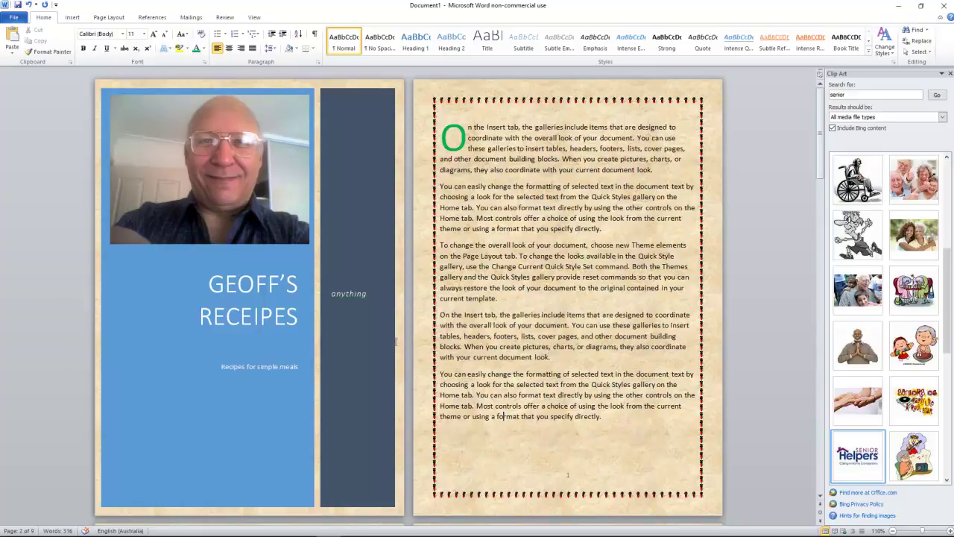
Look through the booklet's pages and delete the blank page 2 in front of the elderly couple picture.
scroll(580, 207, "down", 4)
scroll(579, 206, "up", 4)
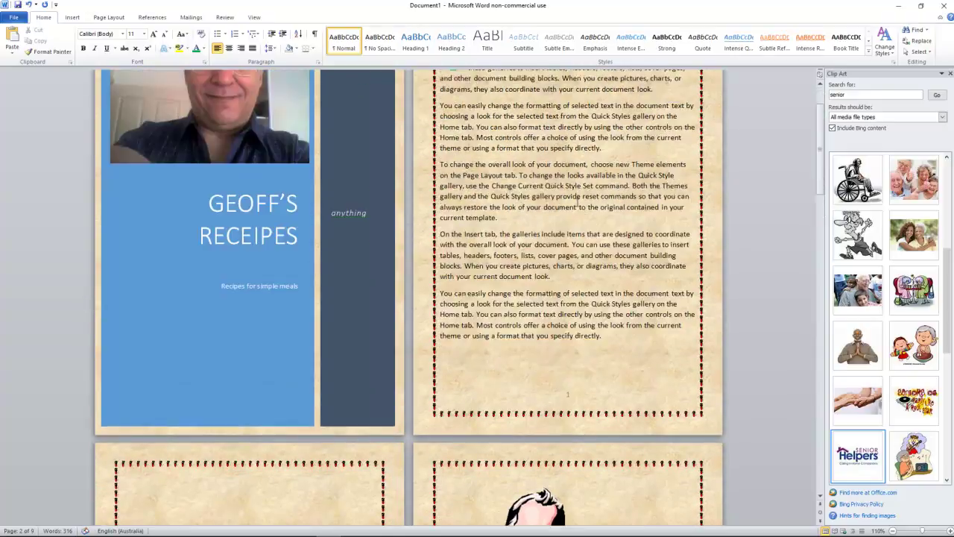
scroll(545, 170, "down", 10)
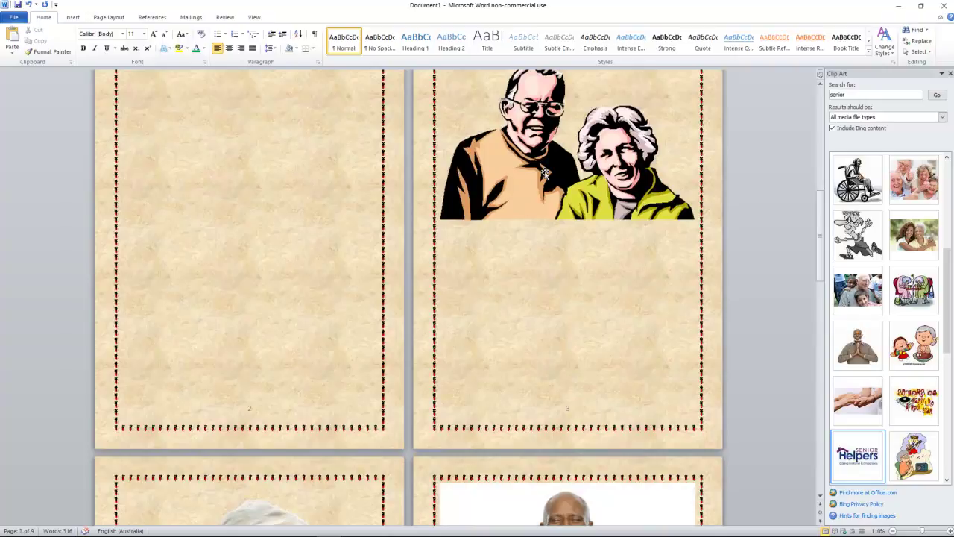
scroll(545, 170, "down", 10)
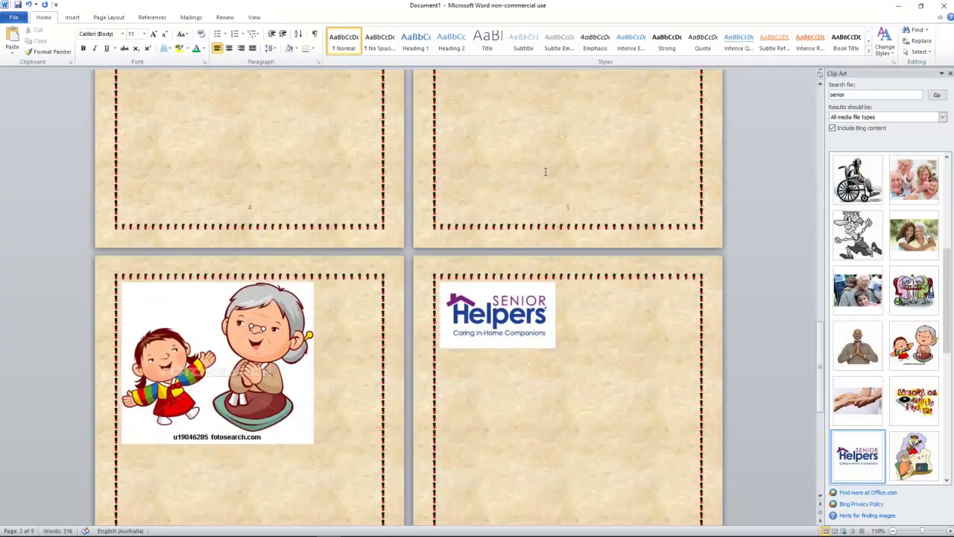
scroll(546, 173, "down", 10)
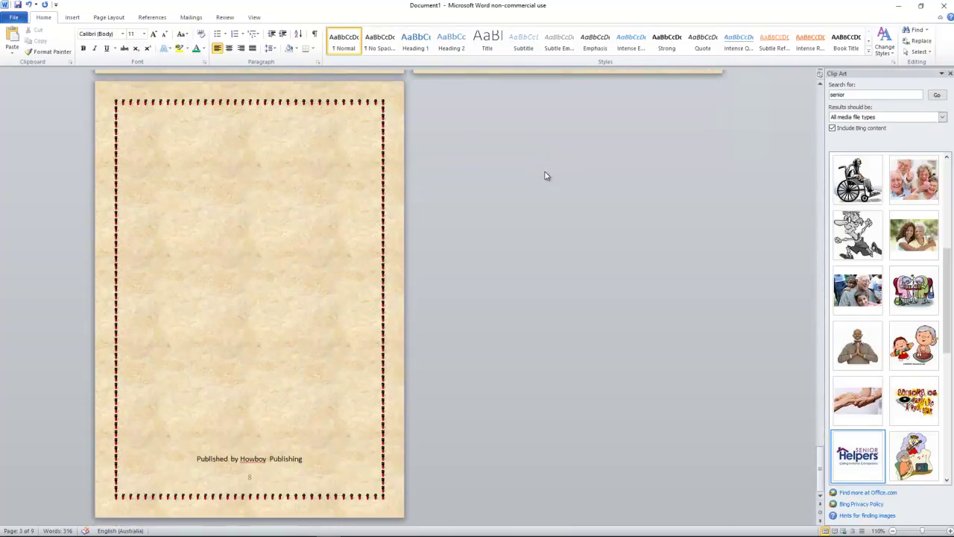
left_click(264, 262)
scroll(263, 261, "up", 4)
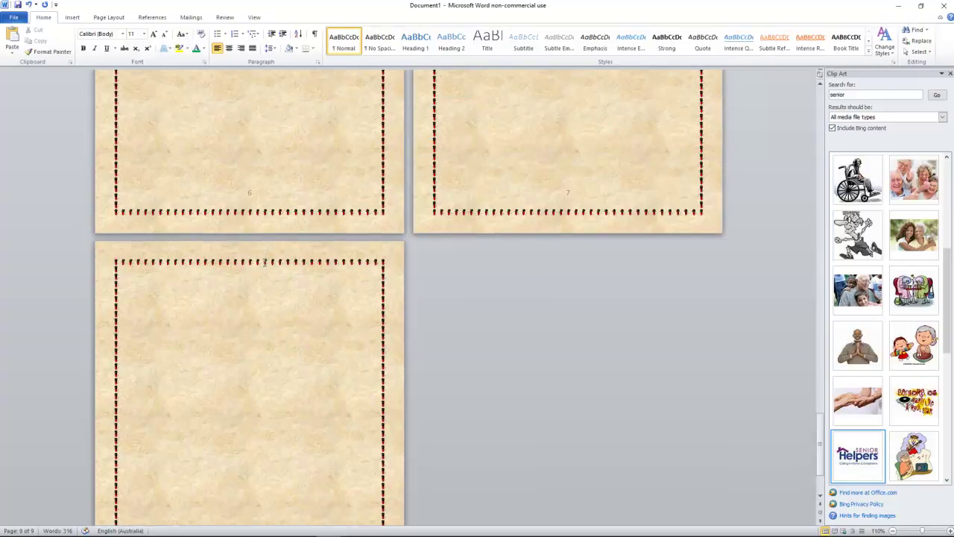
left_click(525, 187)
scroll(574, 194, "up", 15)
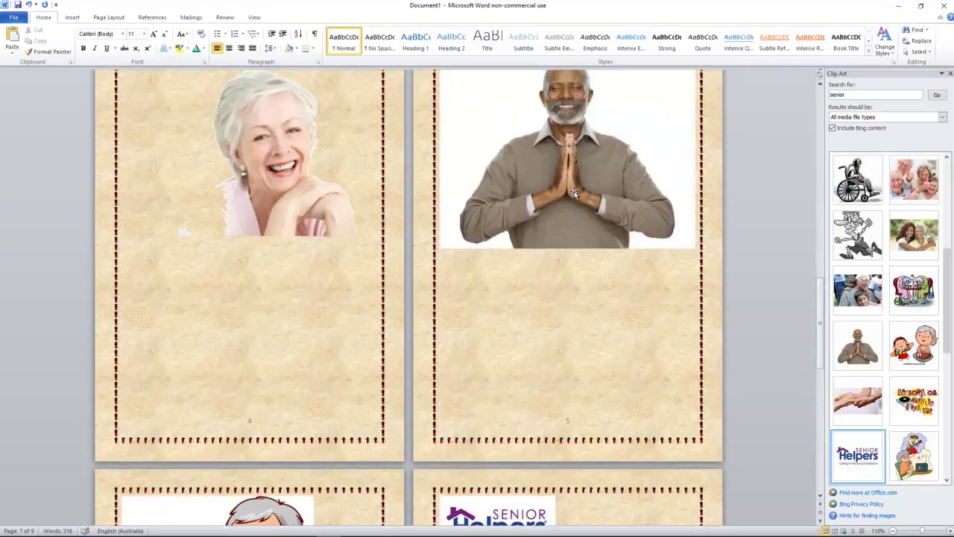
scroll(574, 194, "up", 10)
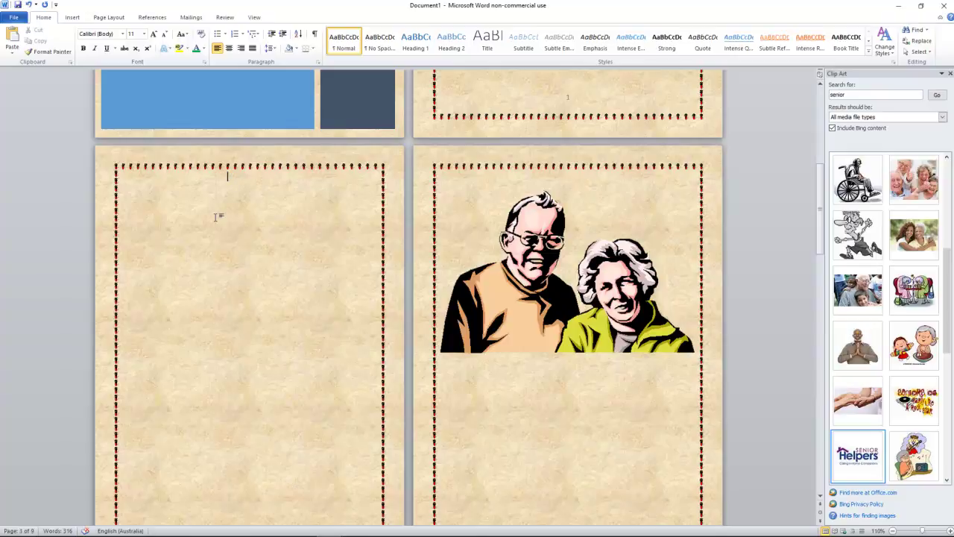
key("Delete")
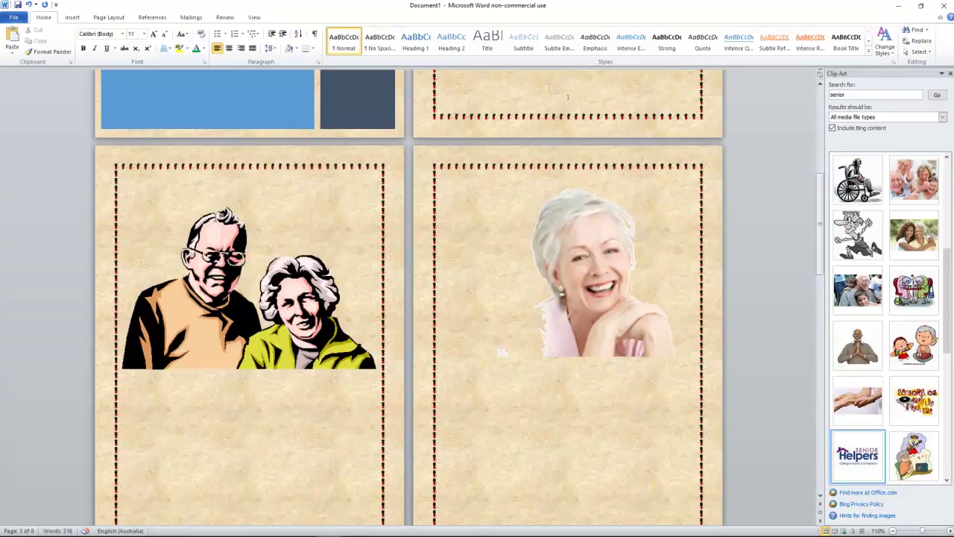
Check the remaining pages through to the publisher line on the last page and return to the cover.
scroll(501, 352, "down", 12)
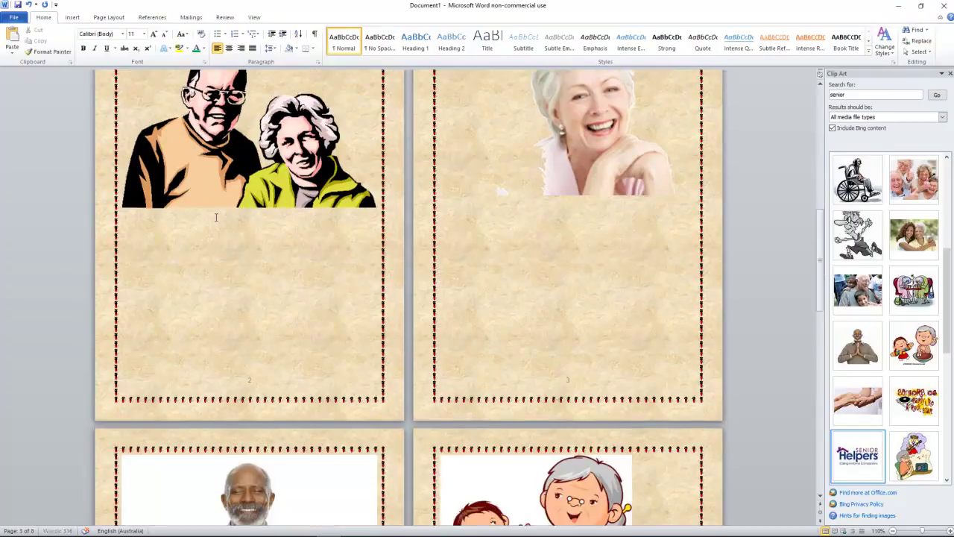
scroll(221, 212, "down", 10)
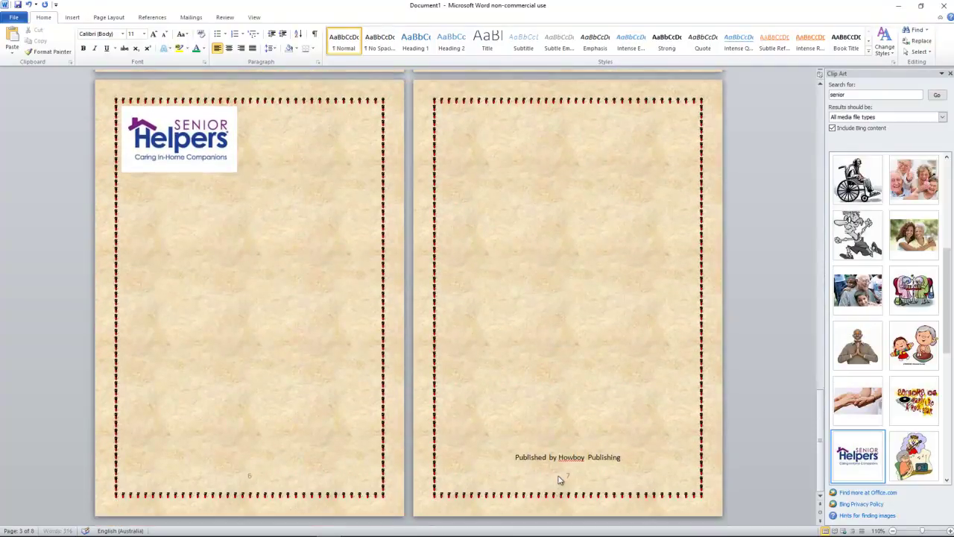
scroll(467, 302, "up", 10)
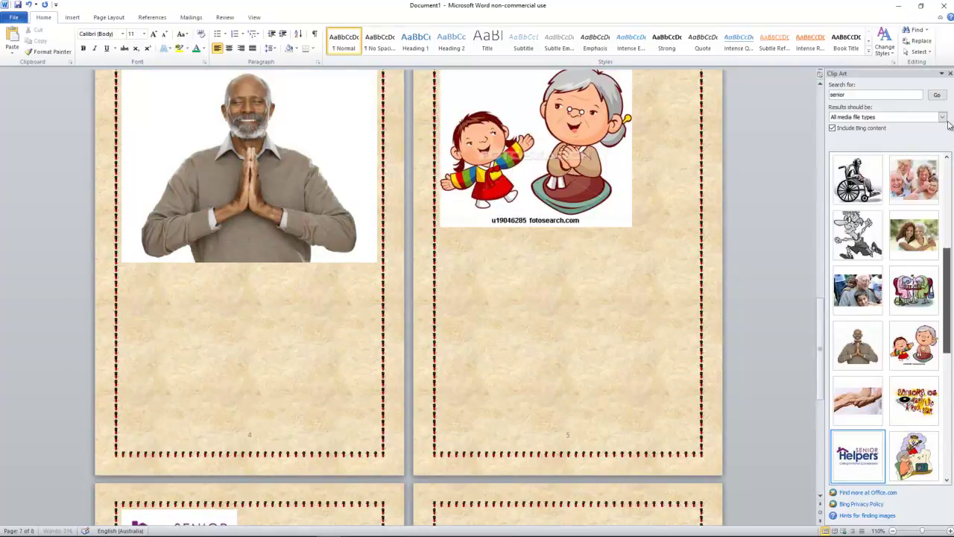
left_click_drag(823, 341, 819, 100)
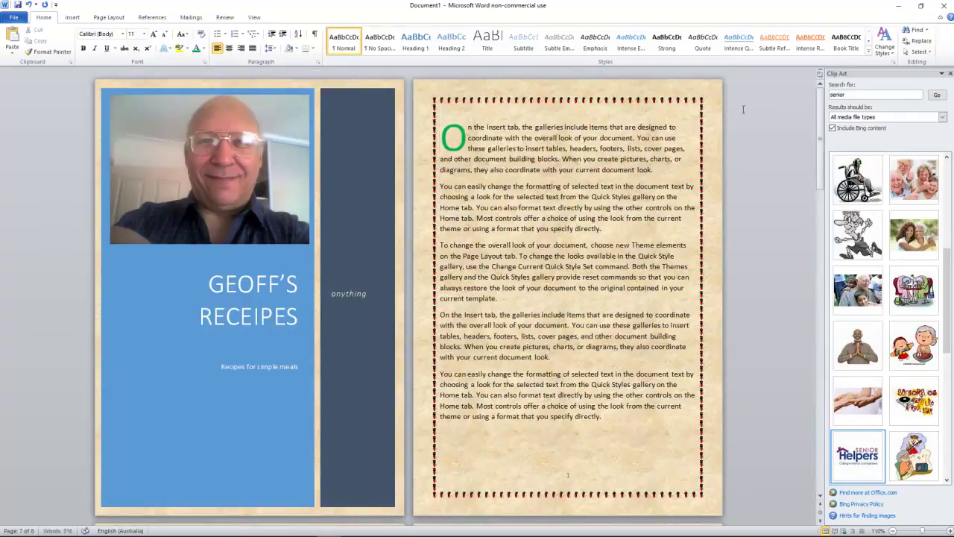